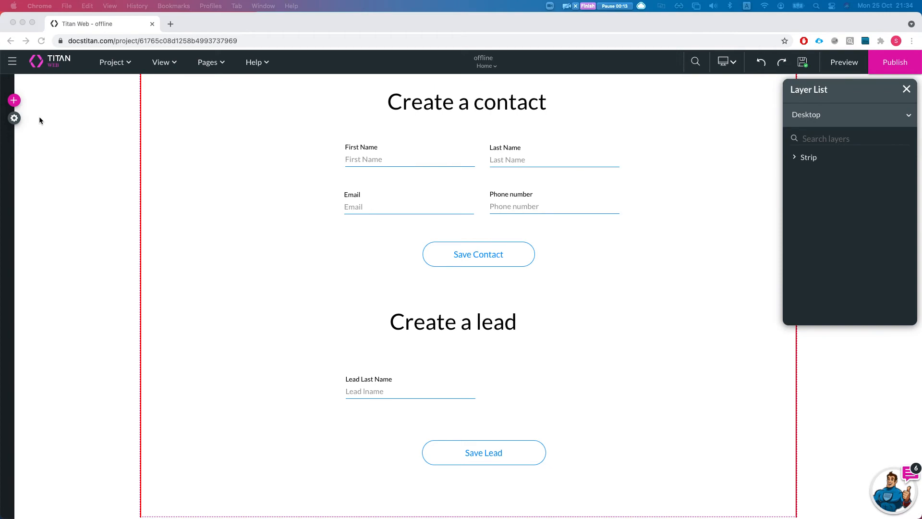
# Step: Select the Save Contact button on the contact form canvas
pyautogui.click(483, 262)
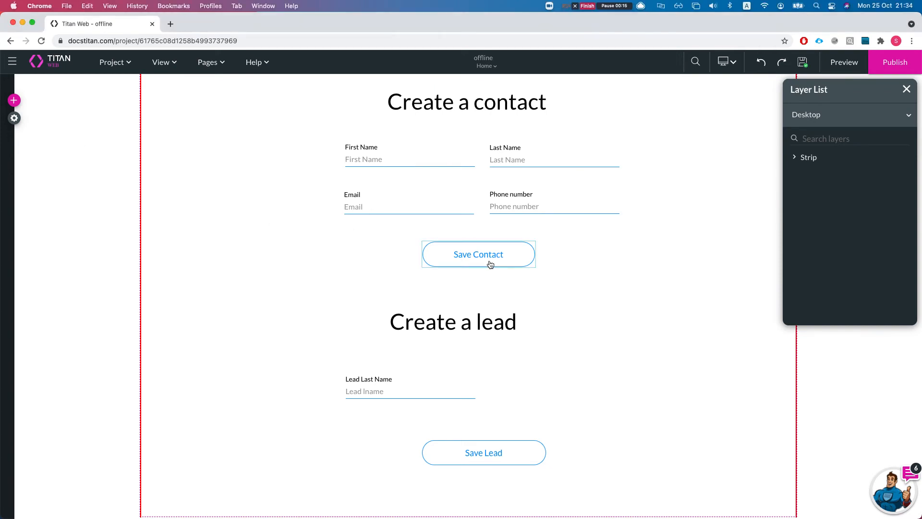
# Step: Show the Save Contact button's Rule 1 on-click action: Salesforce '#1 Contact (create)'
pyautogui.click(487, 264)
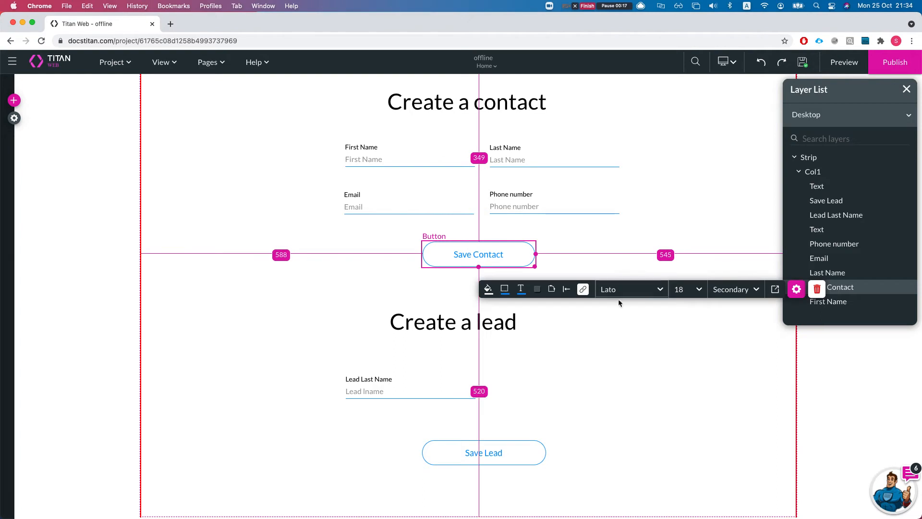
pyautogui.click(796, 289)
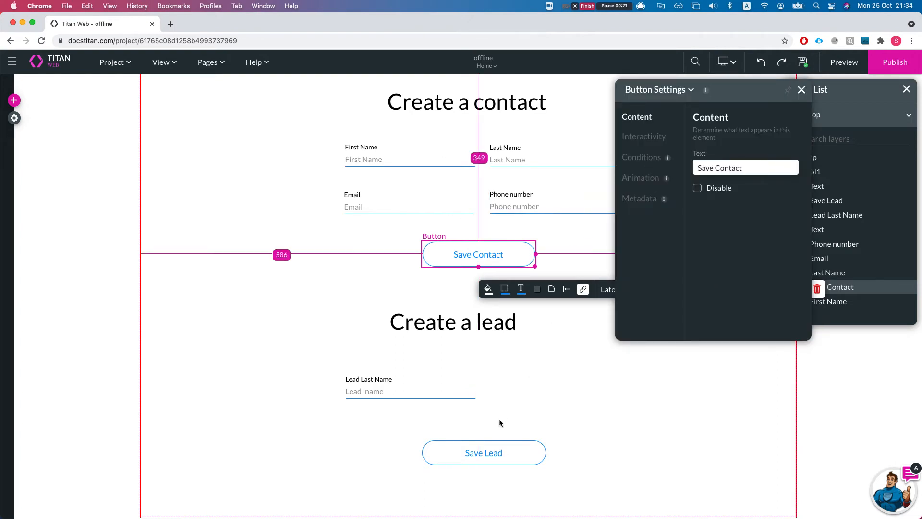
pyautogui.click(648, 144)
pyautogui.click(729, 328)
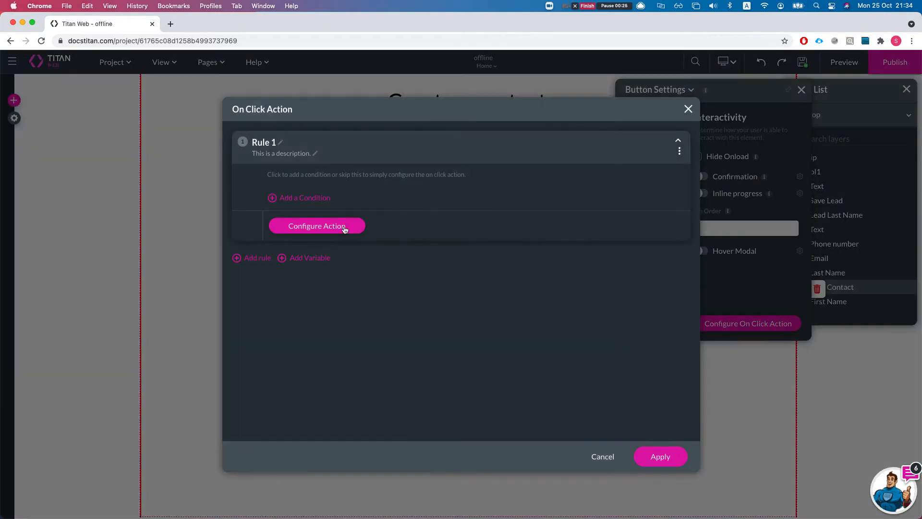
pyautogui.click(596, 459)
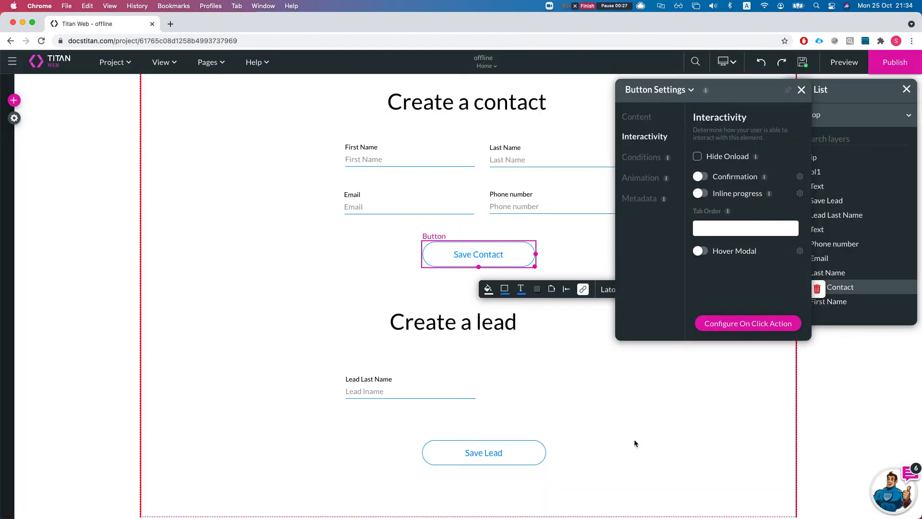
pyautogui.click(740, 328)
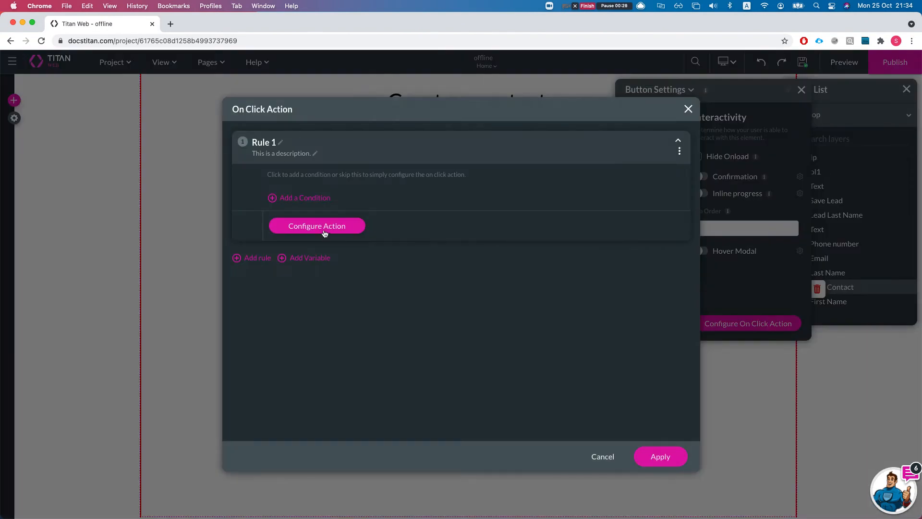
pyautogui.click(321, 229)
pyautogui.click(309, 206)
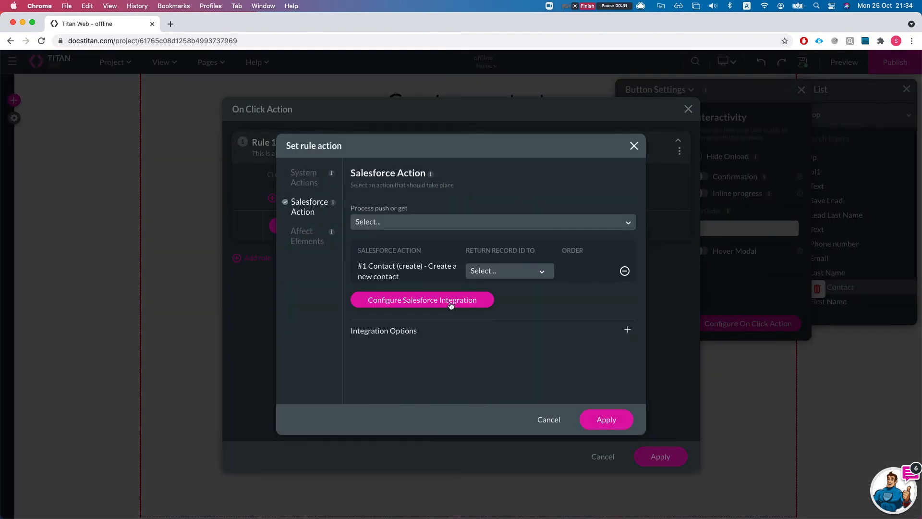
# Step: Filter the #1 Contact push integration's mapping to show only Mapped Fields
pyautogui.click(486, 300)
pyautogui.click(247, 247)
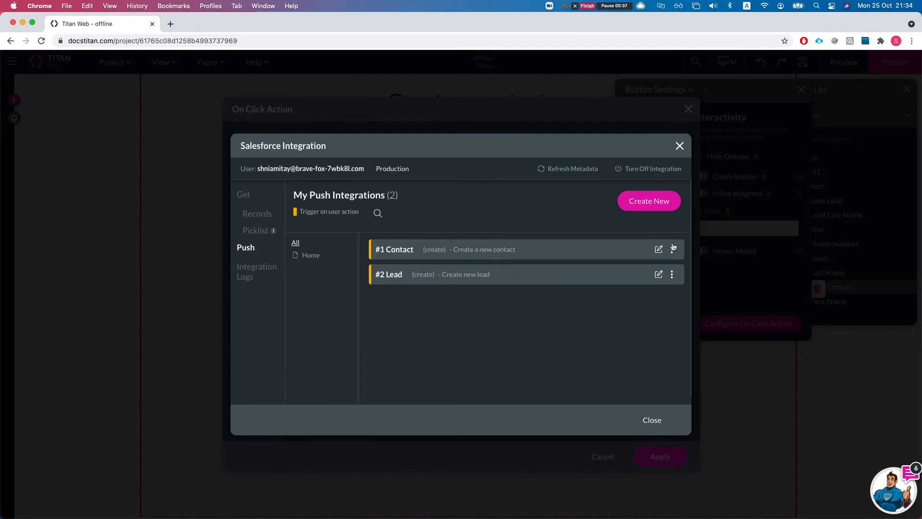
pyautogui.click(658, 249)
pyautogui.click(259, 144)
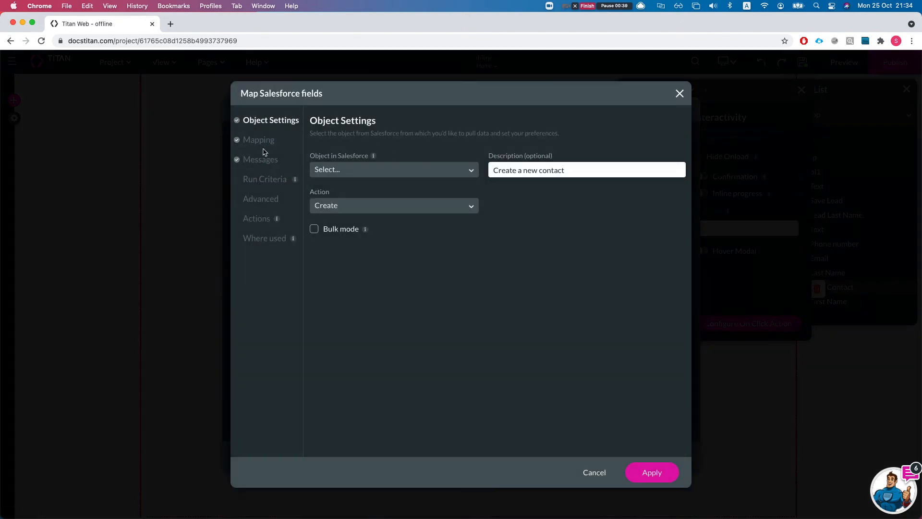
pyautogui.click(362, 182)
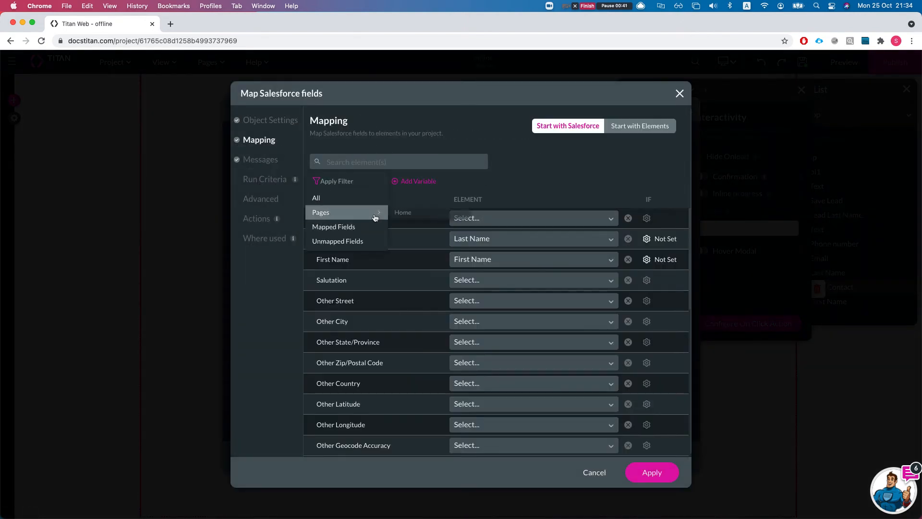
pyautogui.click(346, 232)
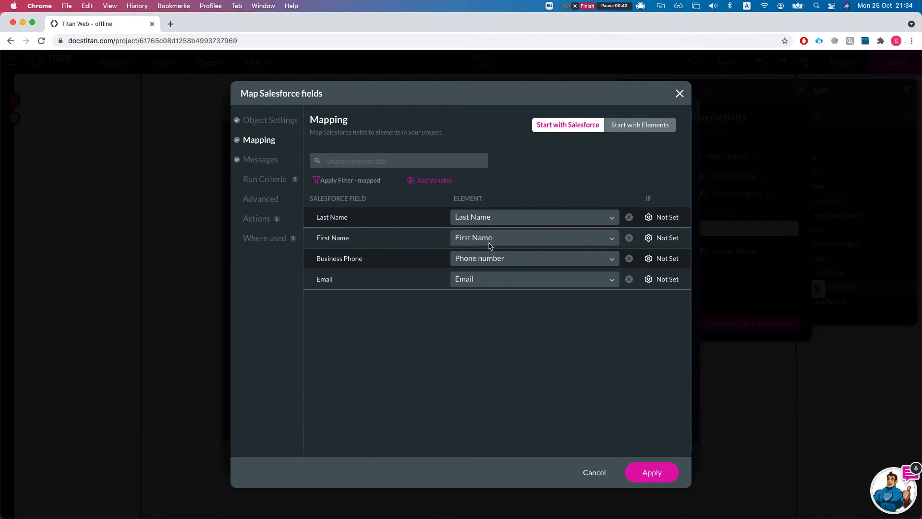
# Step: Cancel the mapping, integration, rule and click action dialogs unchanged and close Button Settings
pyautogui.click(594, 473)
pyautogui.click(653, 422)
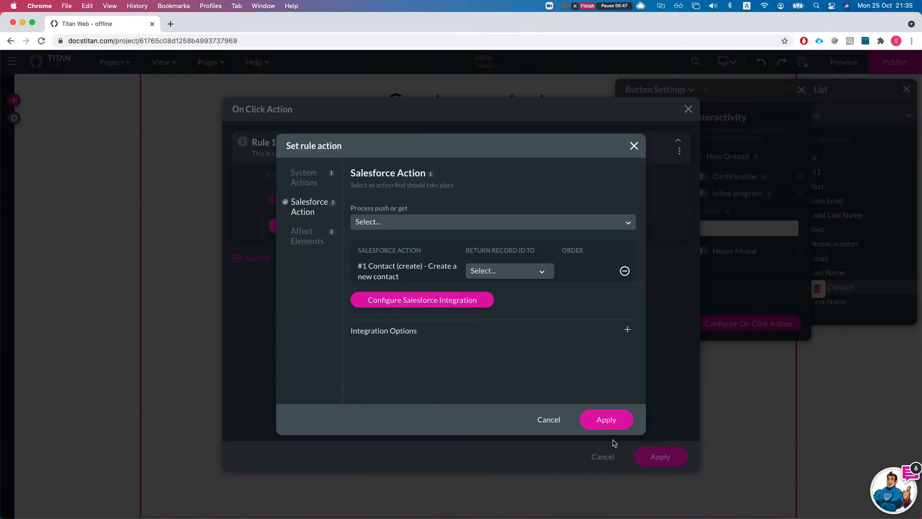
pyautogui.click(548, 422)
pyautogui.click(607, 458)
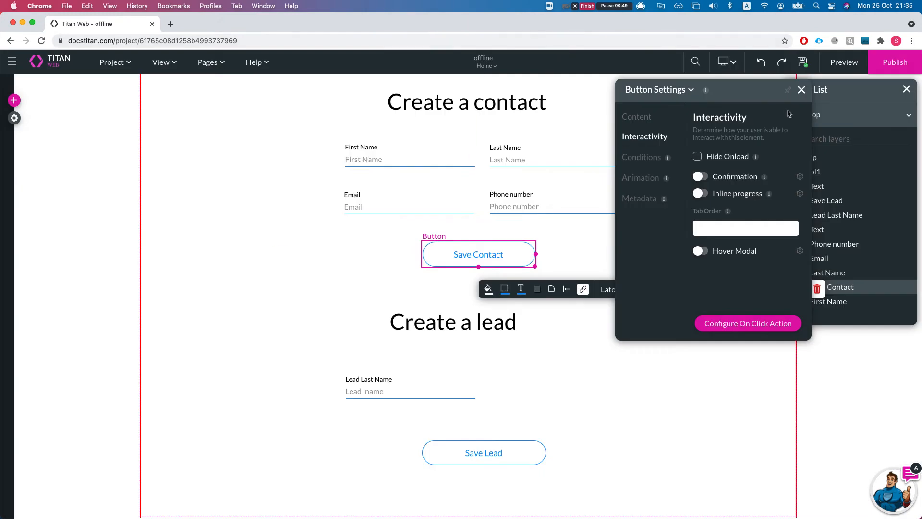
pyautogui.click(800, 91)
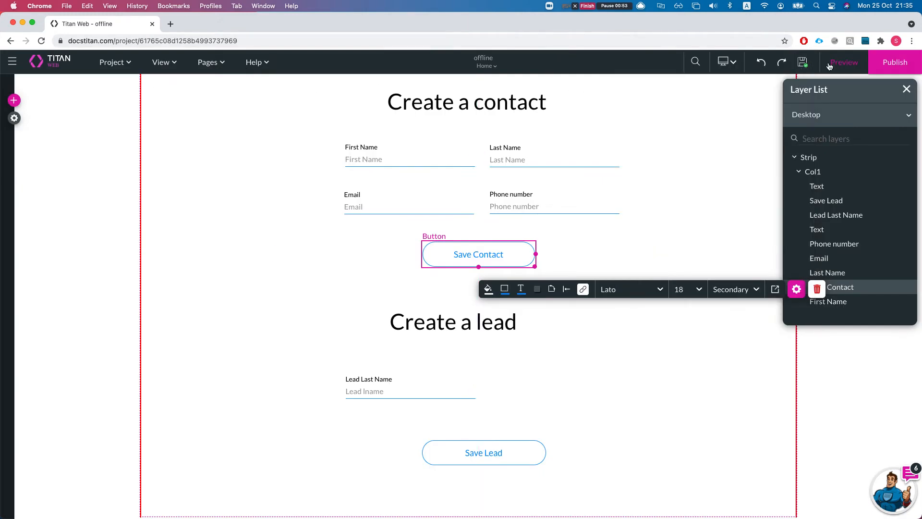
# Step: Preview the form and enter 'testing' as the contact's First Name
pyautogui.click(844, 62)
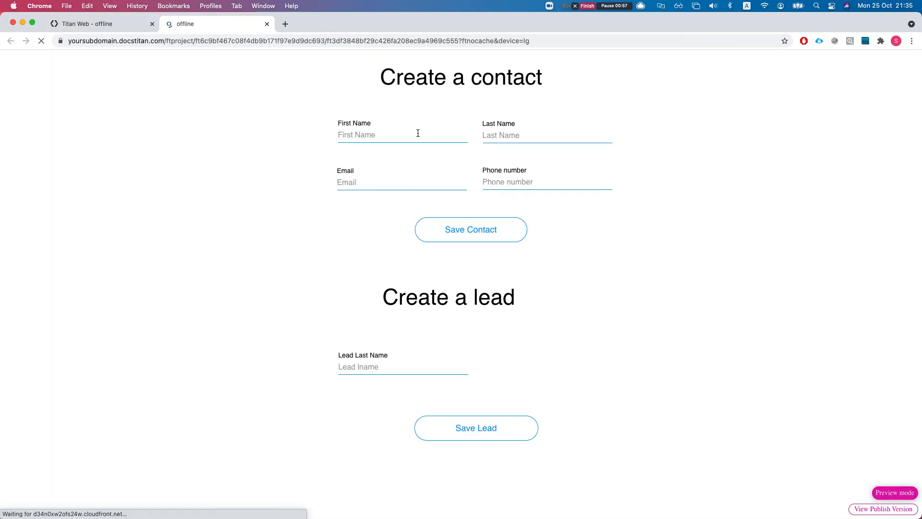
pyautogui.click(395, 135)
pyautogui.write('S')
pyautogui.press('BackSpace')
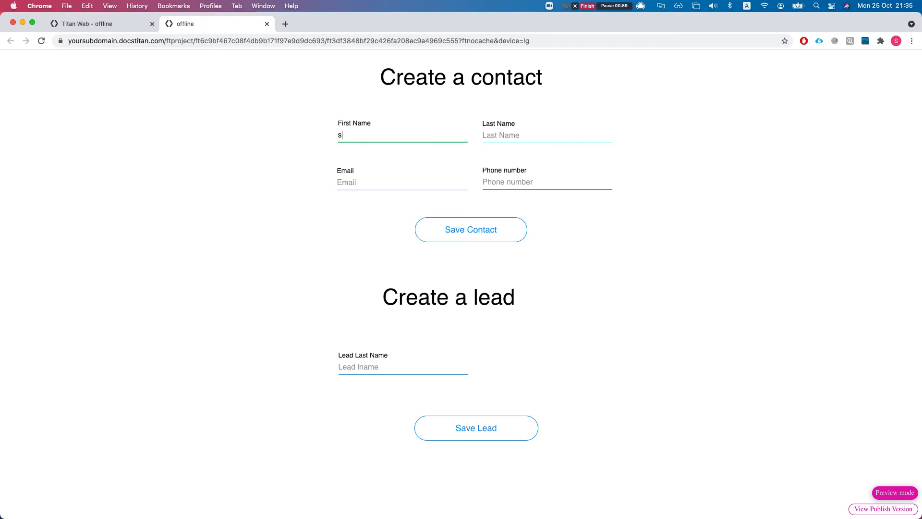
pyautogui.write('testing')
pyautogui.press('Tab')
# Step: Fill Last Name 'hello', an email address and a phone number, then submit Save Contact
pyautogui.click(499, 135)
pyautogui.write('hello')
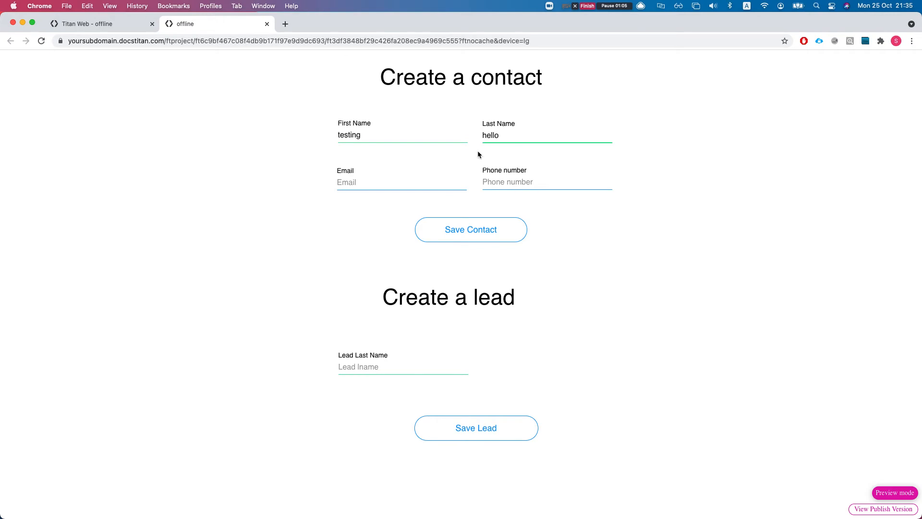
pyautogui.click(392, 185)
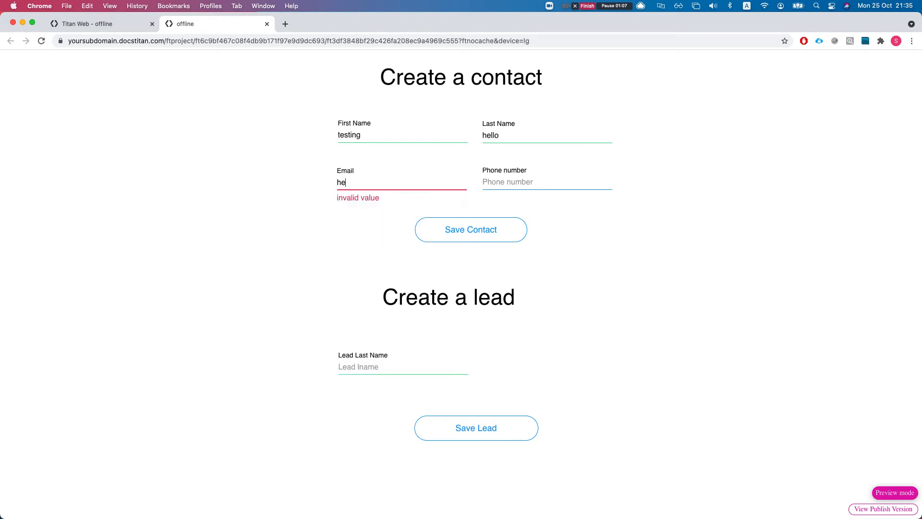
pyautogui.press('Tab')
pyautogui.click(498, 183)
pyautogui.write('3434')
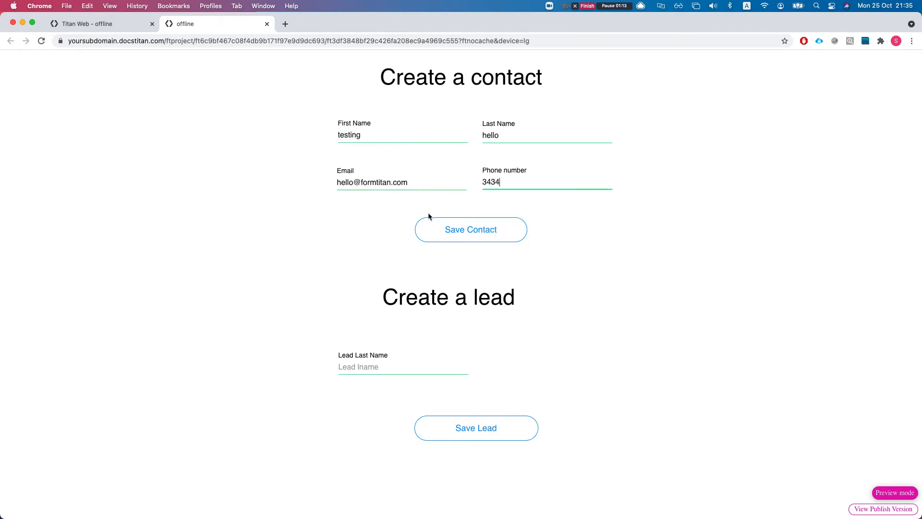
pyautogui.click(506, 235)
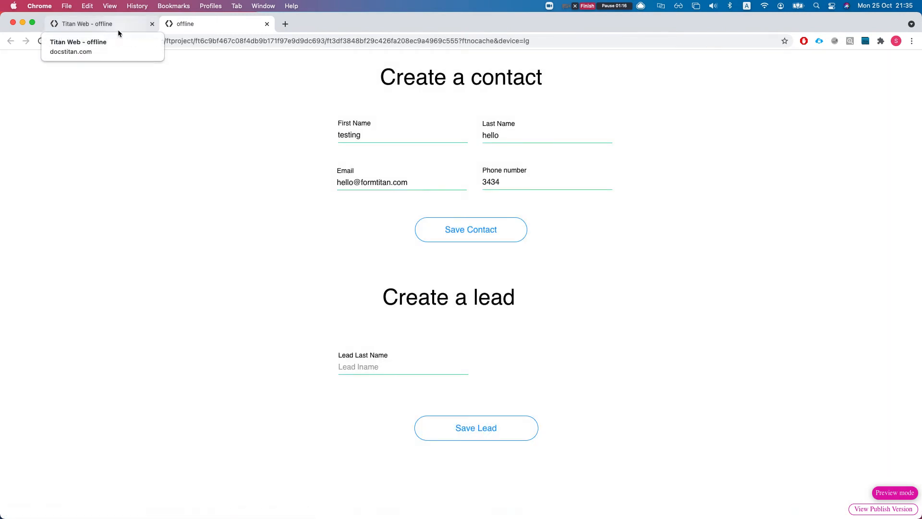
# Step: In the project's Salesforce integration logs, follow the new contact's Record ID link to Salesforce
pyautogui.click(118, 31)
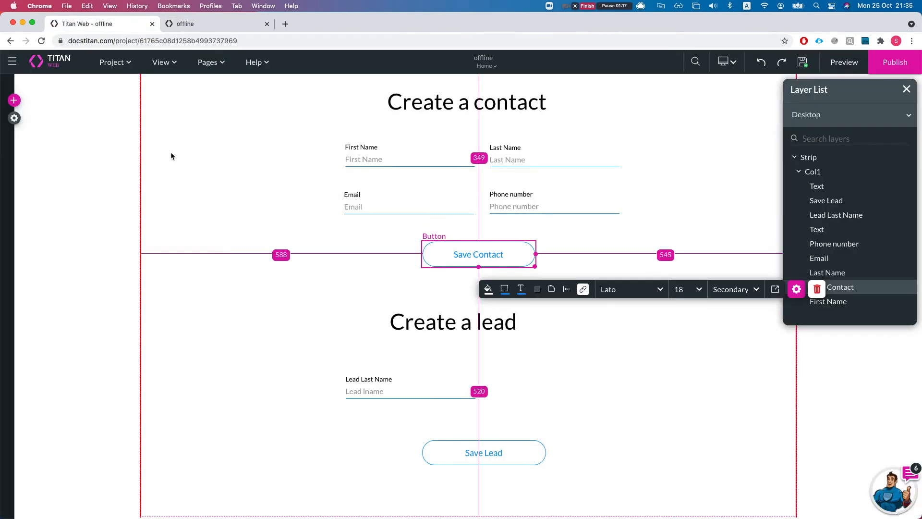
pyautogui.click(15, 118)
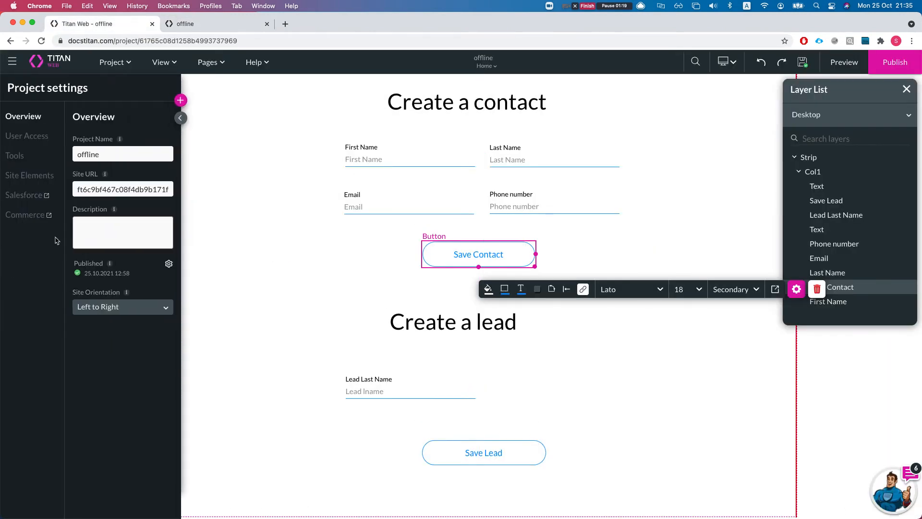
pyautogui.click(35, 196)
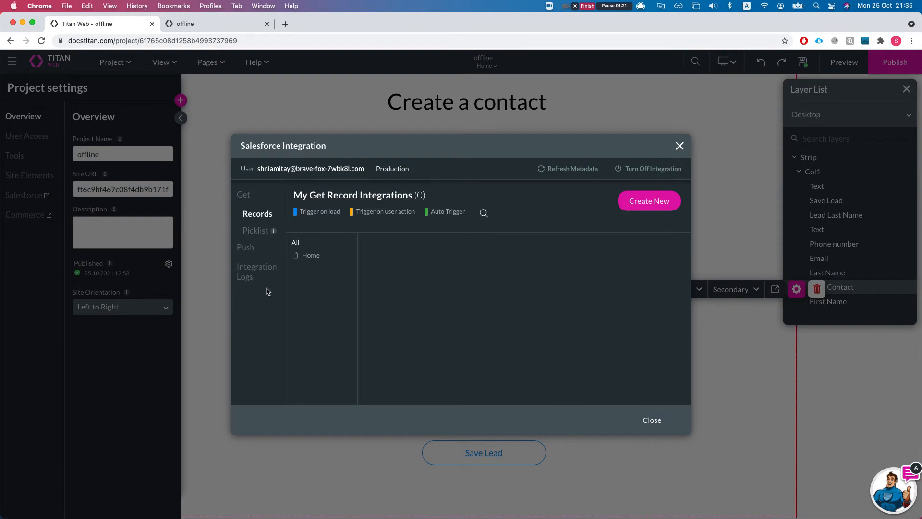
pyautogui.click(257, 270)
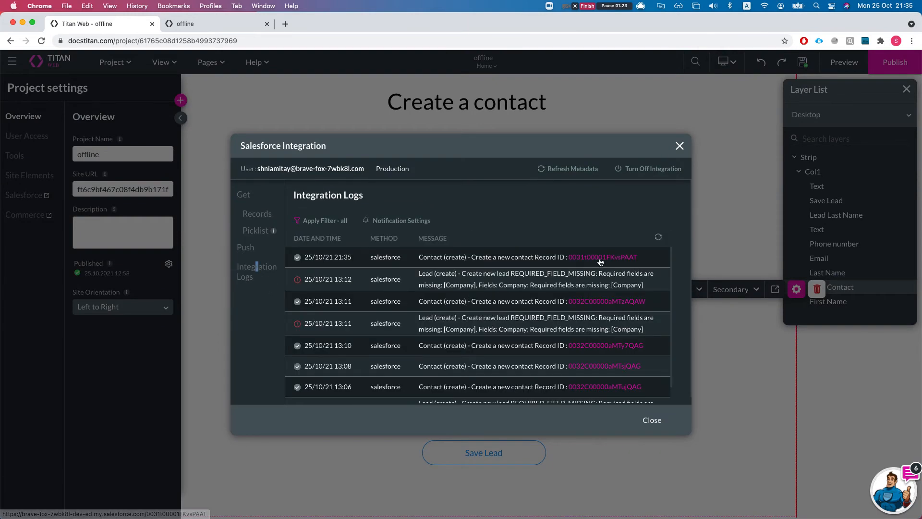
pyautogui.click(599, 260)
pyautogui.click(319, 24)
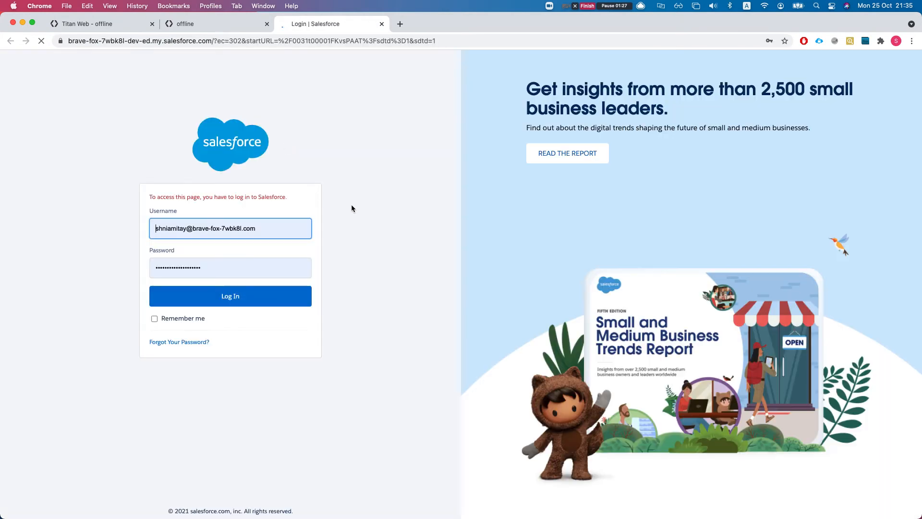
# Step: Log in, view the 'testing hello' contact's Details, then return to the offline form tab
pyautogui.click(236, 298)
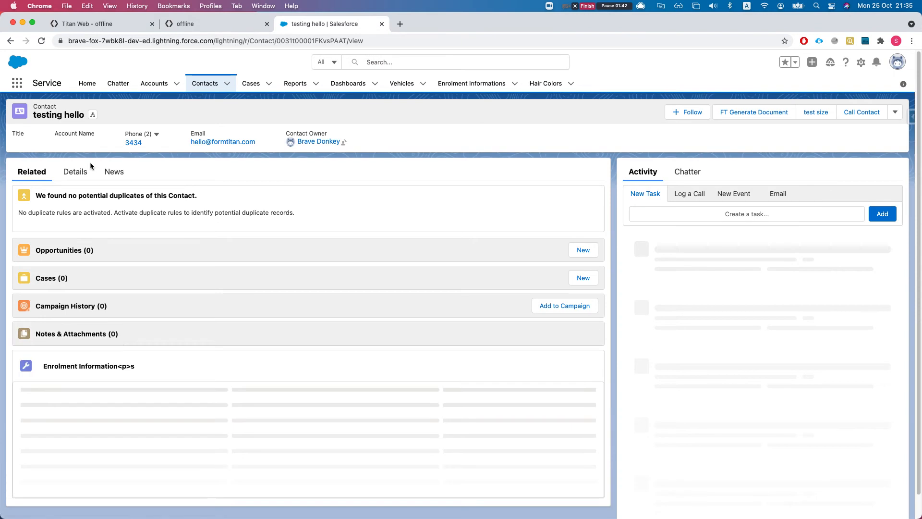
pyautogui.click(90, 167)
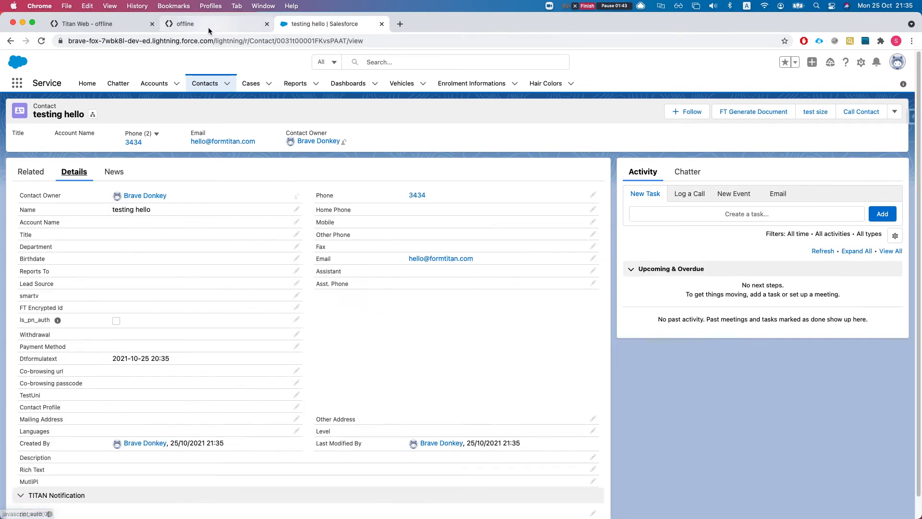
pyautogui.click(208, 25)
pyautogui.rightClick(194, 260)
pyautogui.click(206, 169)
# Step: Reload the empty contact form and open DevTools on the Network tab
pyautogui.press('super+r')
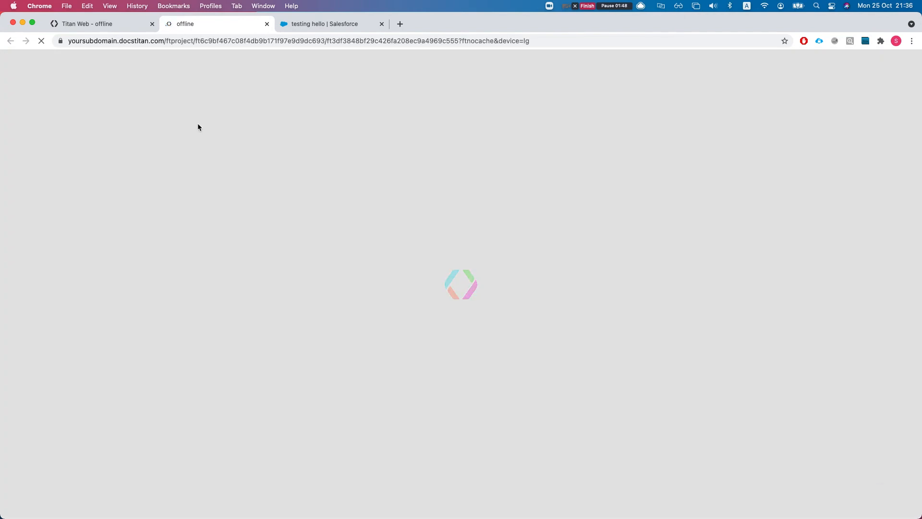
pyautogui.rightClick(197, 127)
pyautogui.click(226, 257)
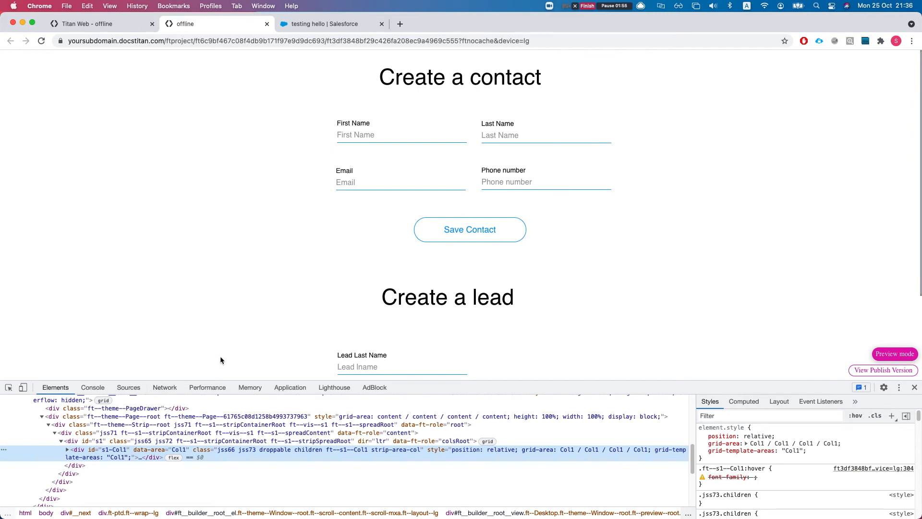
pyautogui.click(164, 387)
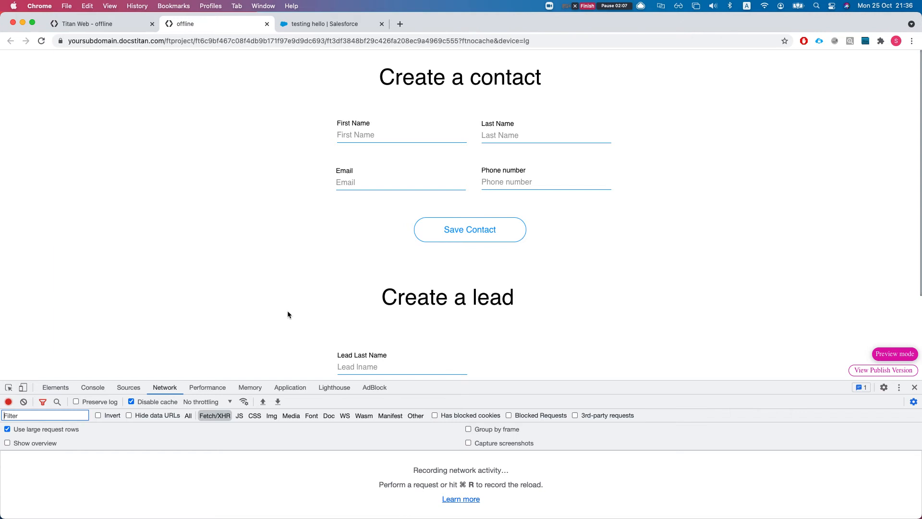
# Step: Throttle the network to Offline, submit Save Contact, and dismiss the three offline error banners
pyautogui.click(206, 405)
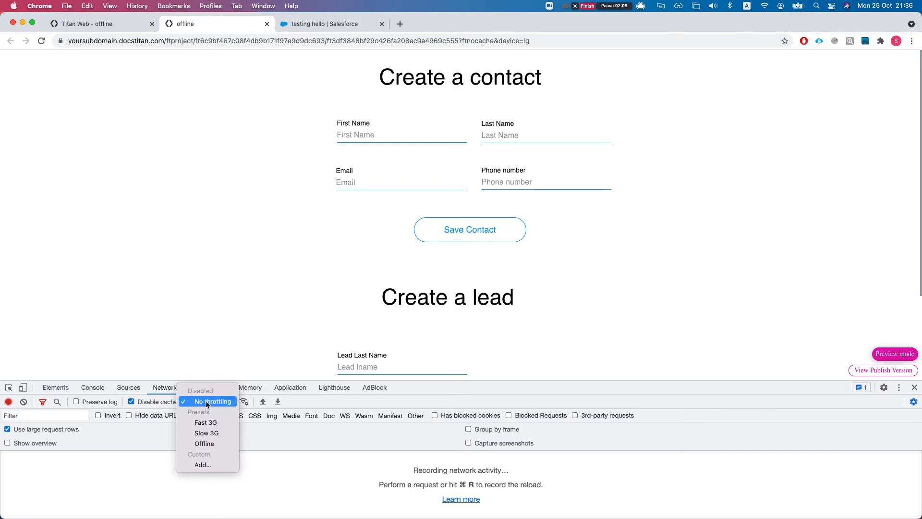
pyautogui.click(211, 445)
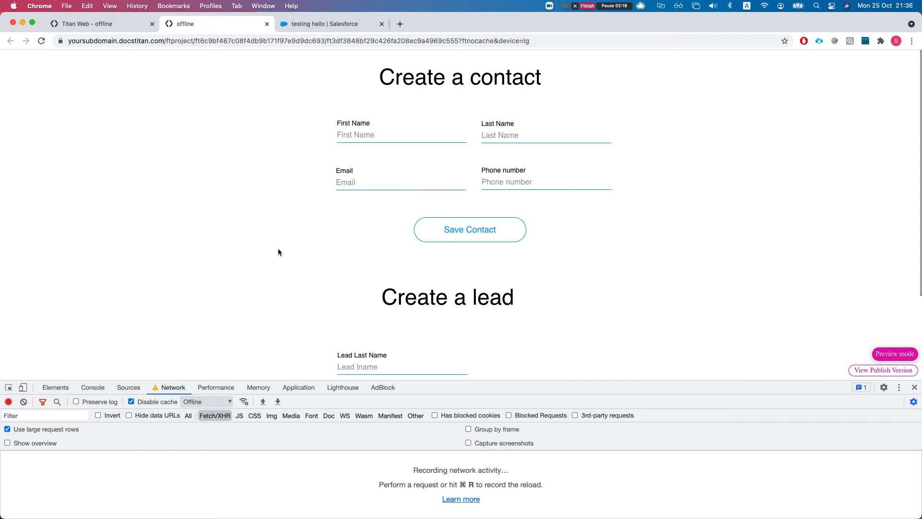
pyautogui.click(469, 239)
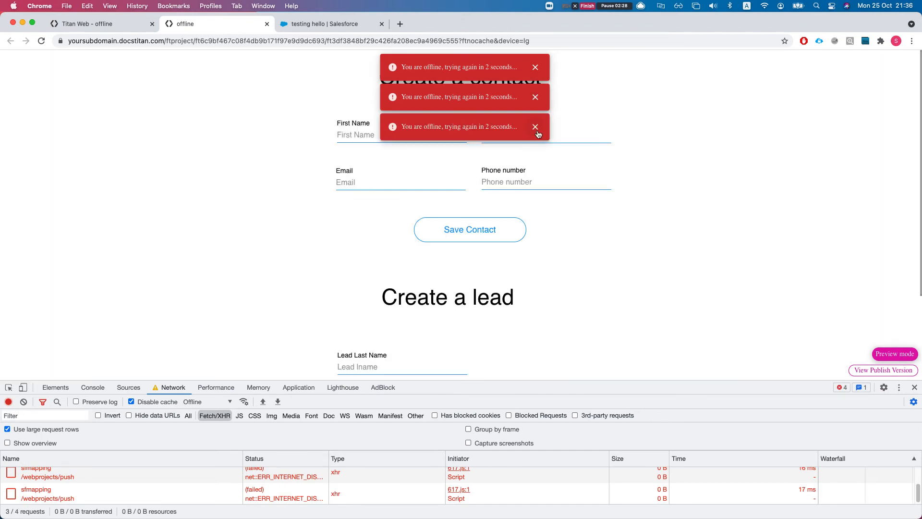
pyautogui.click(535, 127)
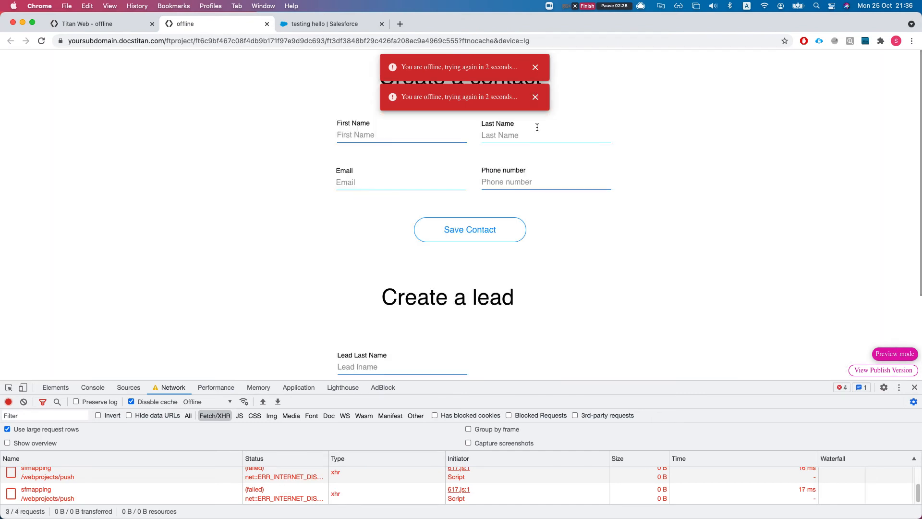
pyautogui.click(536, 95)
pyautogui.click(534, 67)
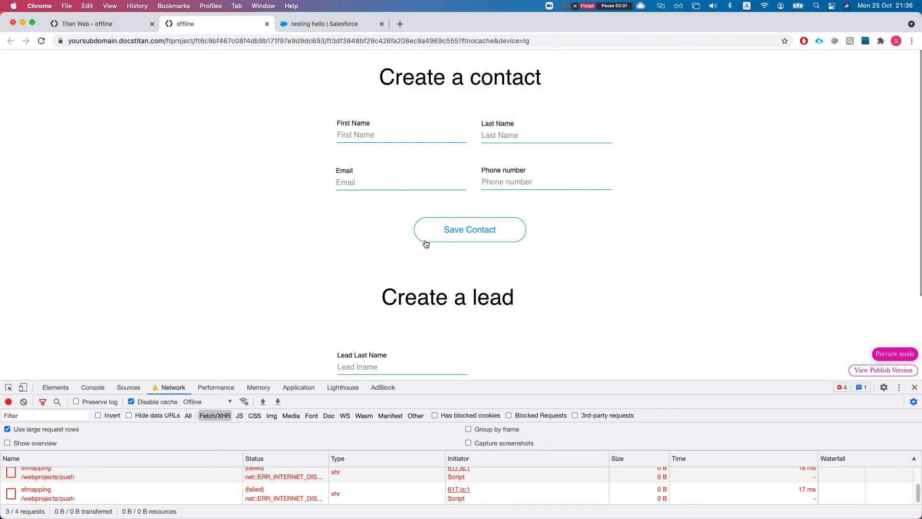
# Step: Set DevTools network throttling back to No throttling
pyautogui.scroll(-3, 355, 292)
pyautogui.scroll(2, 356, 292)
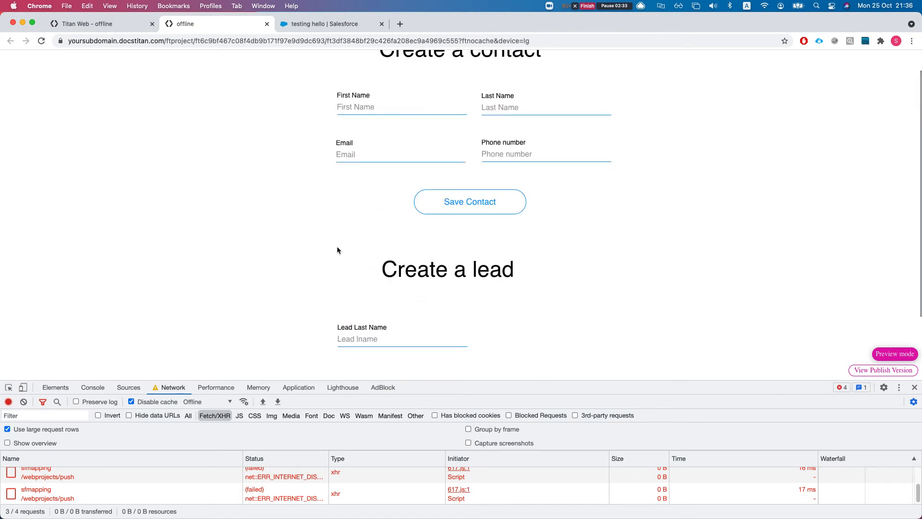
pyautogui.scroll(1, 292, 221)
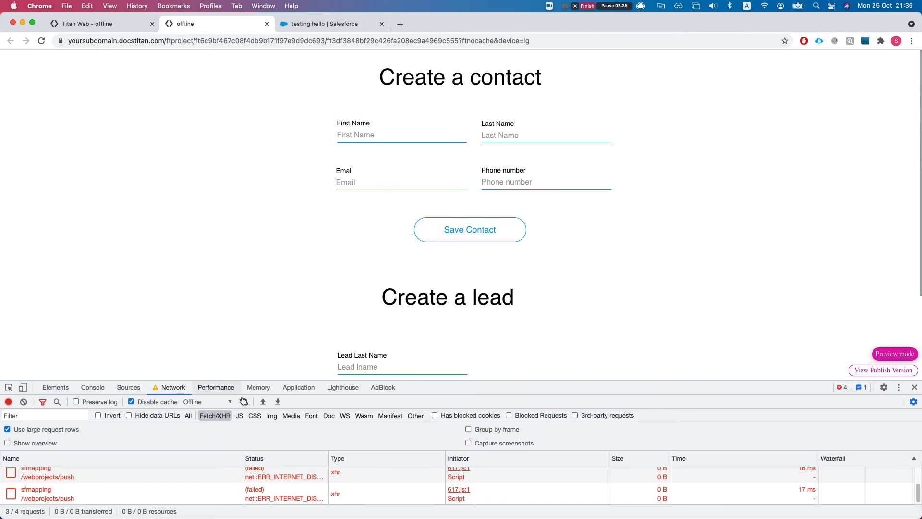
pyautogui.click(218, 403)
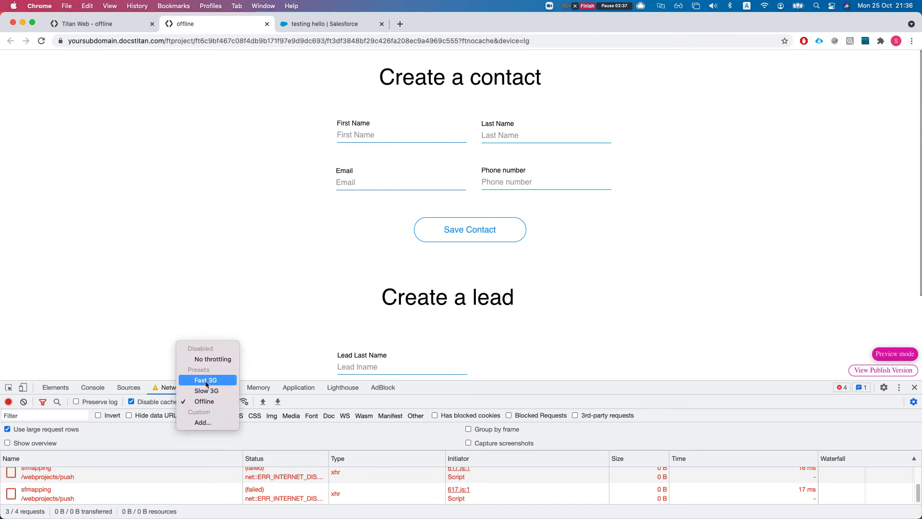
pyautogui.click(212, 359)
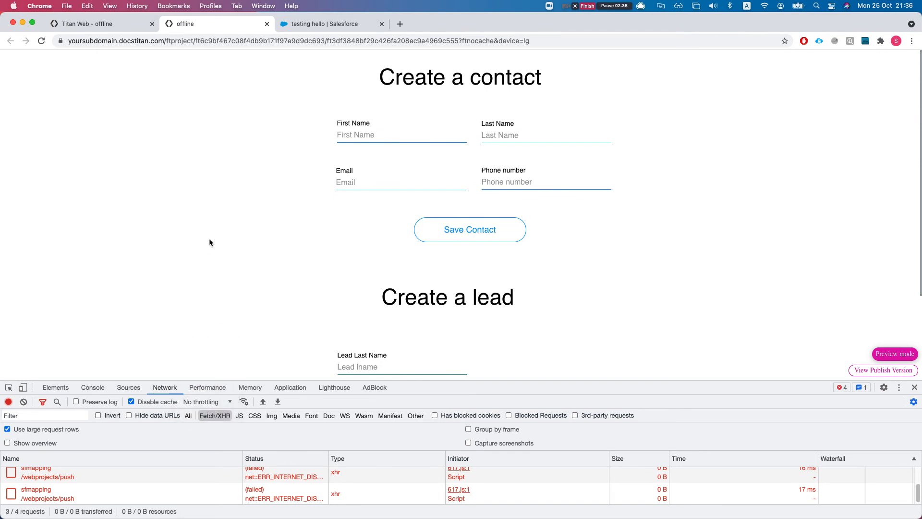
# Step: Enable Offline Mode in Project settings > Tools, save the project, and return to the preview
pyautogui.click(100, 26)
pyautogui.click(679, 146)
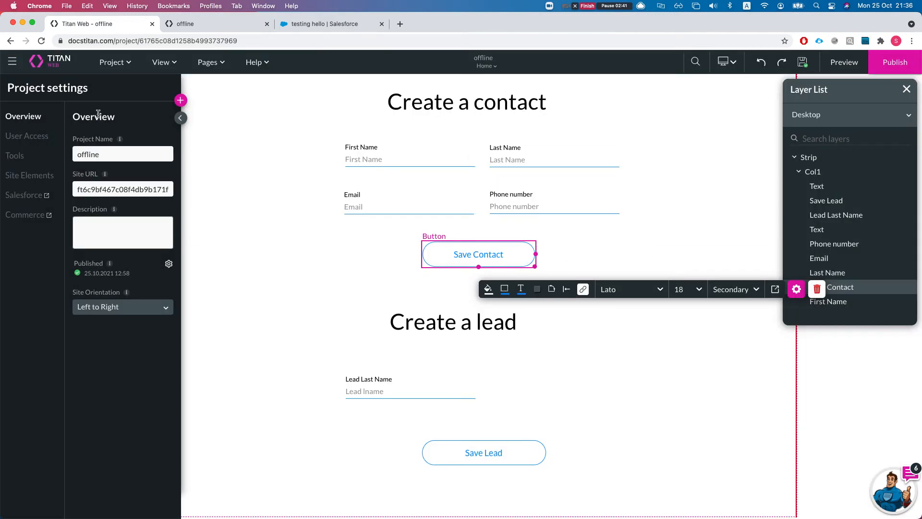
pyautogui.click(10, 153)
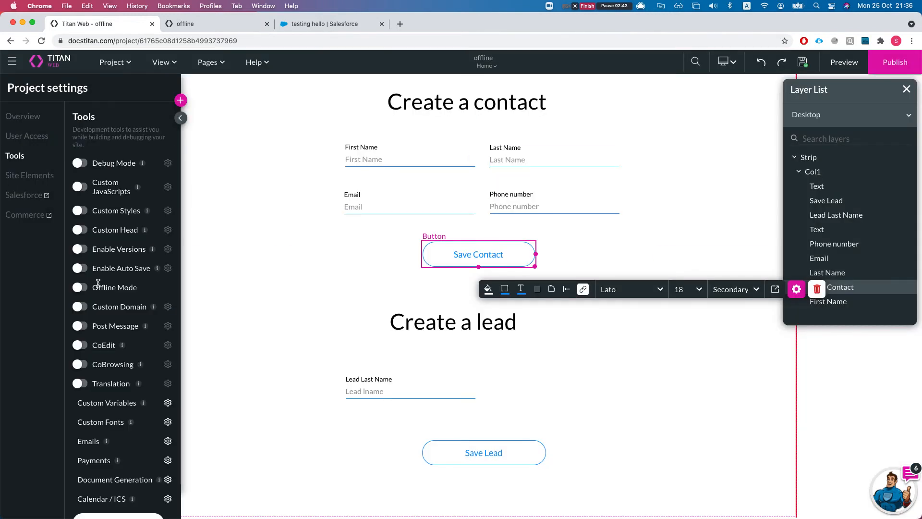
pyautogui.click(85, 290)
pyautogui.click(803, 63)
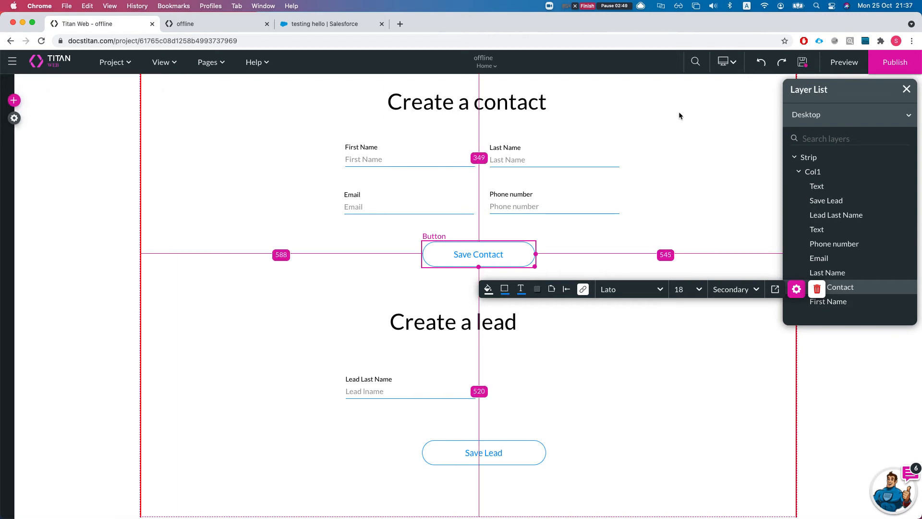
pyautogui.click(185, 23)
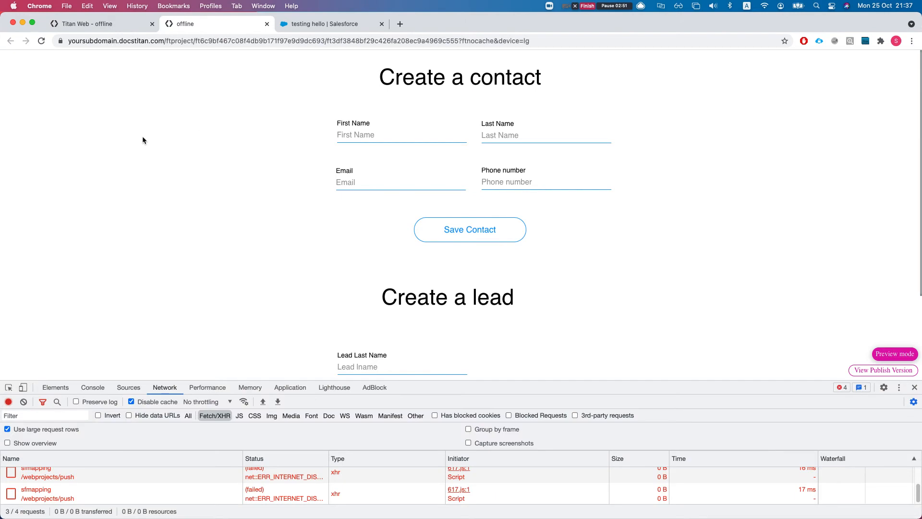
# Step: Reload the form and fill the contact 'offline test' with an email address and phone number
pyautogui.press('super+r')
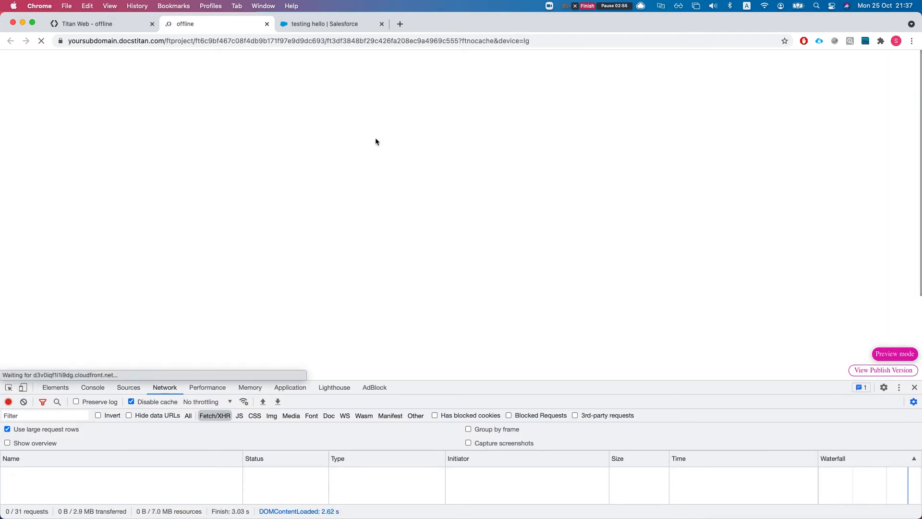
pyautogui.click(377, 135)
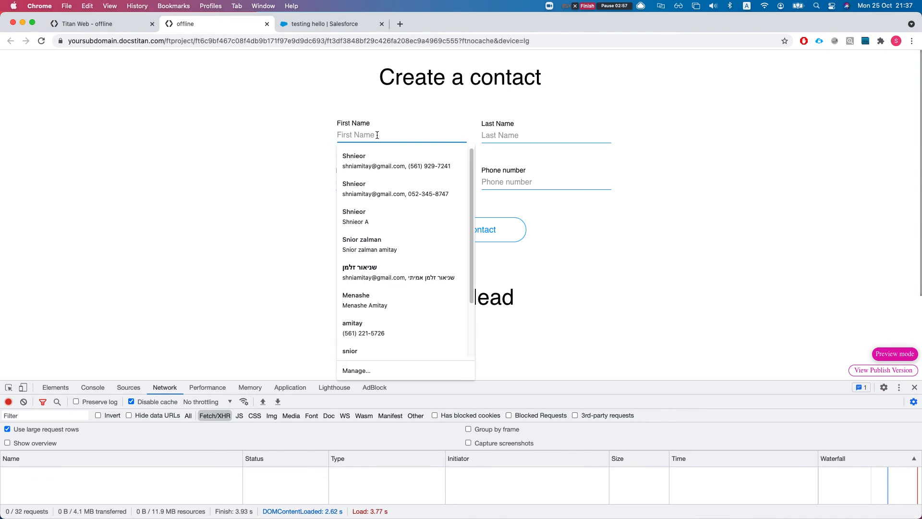
pyautogui.write('og')
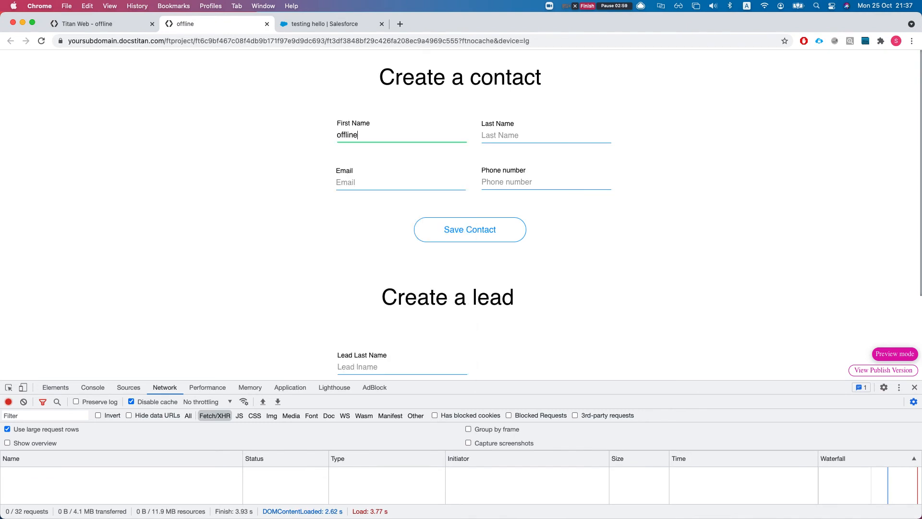
pyautogui.click(521, 144)
pyautogui.write('test')
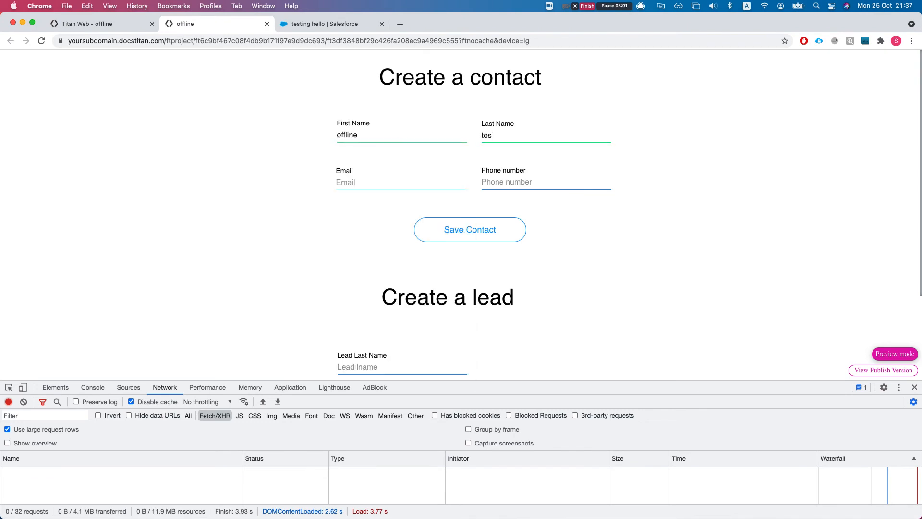
pyautogui.click(364, 188)
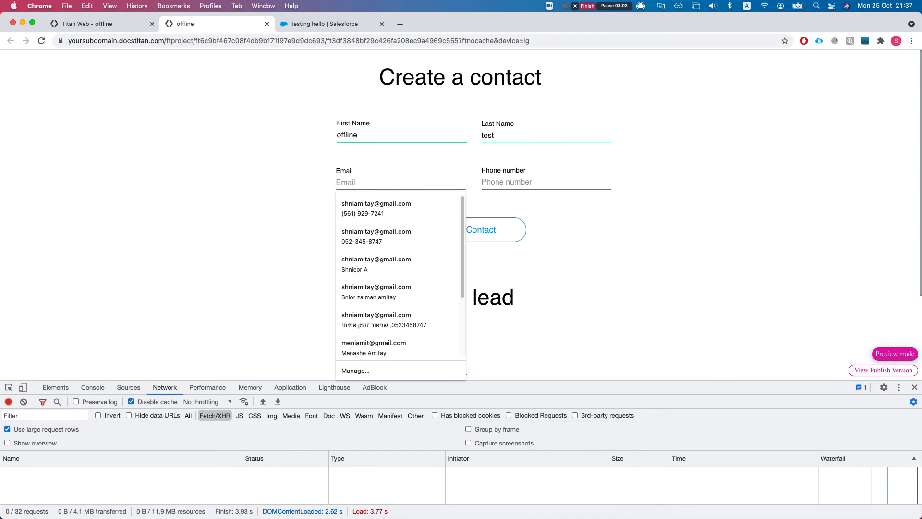
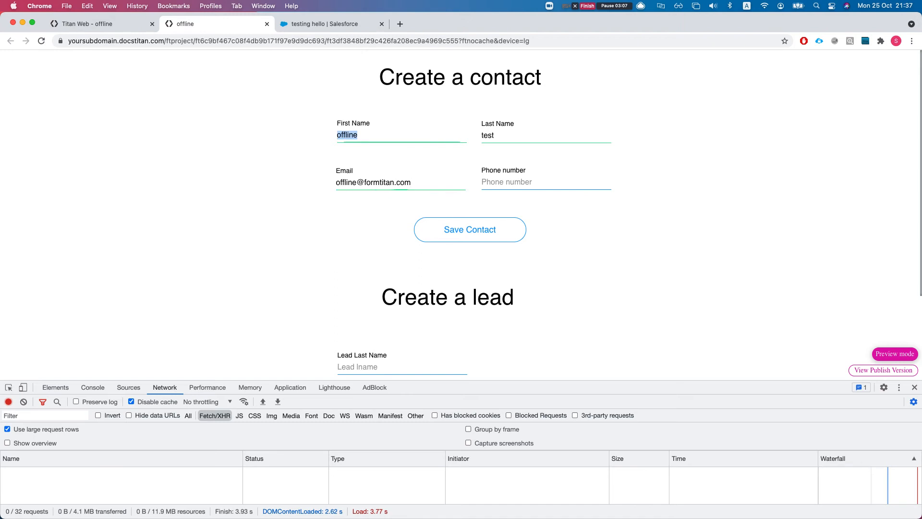
pyautogui.press('Tab')
pyautogui.write('234234')
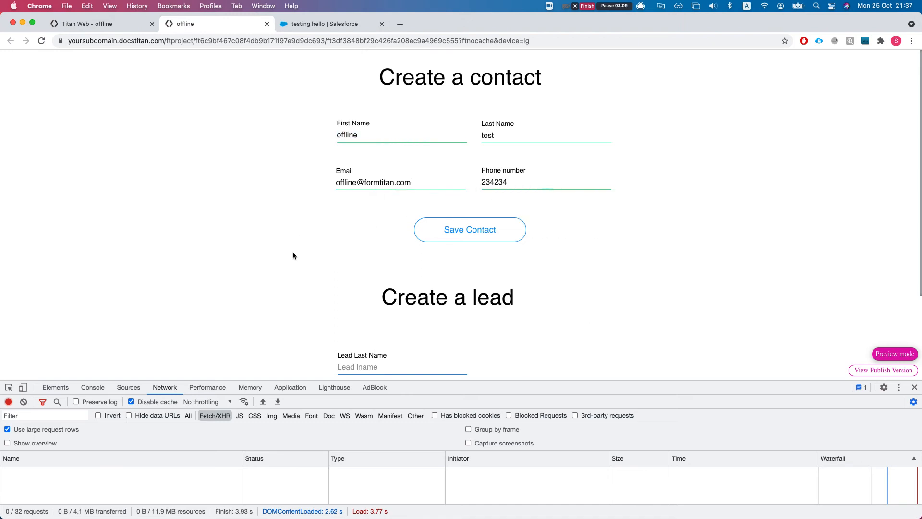
# Step: Enter 'lead offline' as the Lead Last Name and open the network throttling presets
pyautogui.scroll(-3, 291, 237)
pyautogui.click(389, 257)
pyautogui.write('dsfsdfdsf')
pyautogui.doubleClick(375, 258)
pyautogui.write('lead offline')
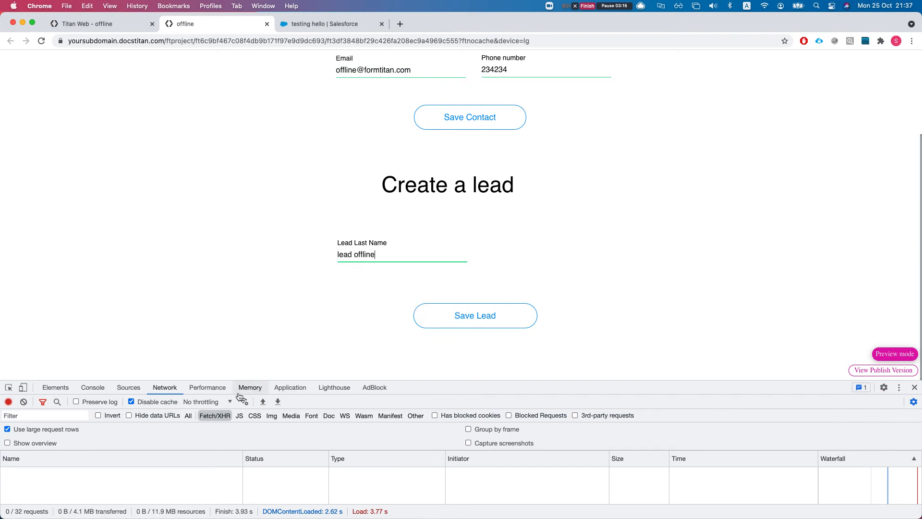
pyautogui.click(211, 402)
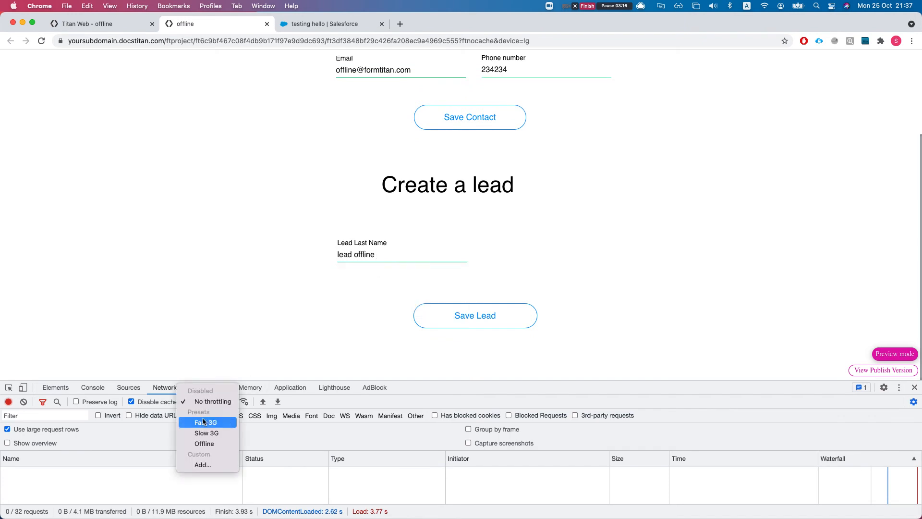
# Step: Switch the network to Offline, save the contact, and open the single failed request
pyautogui.click(204, 443)
pyautogui.scroll(3, 405, 206)
pyautogui.click(456, 194)
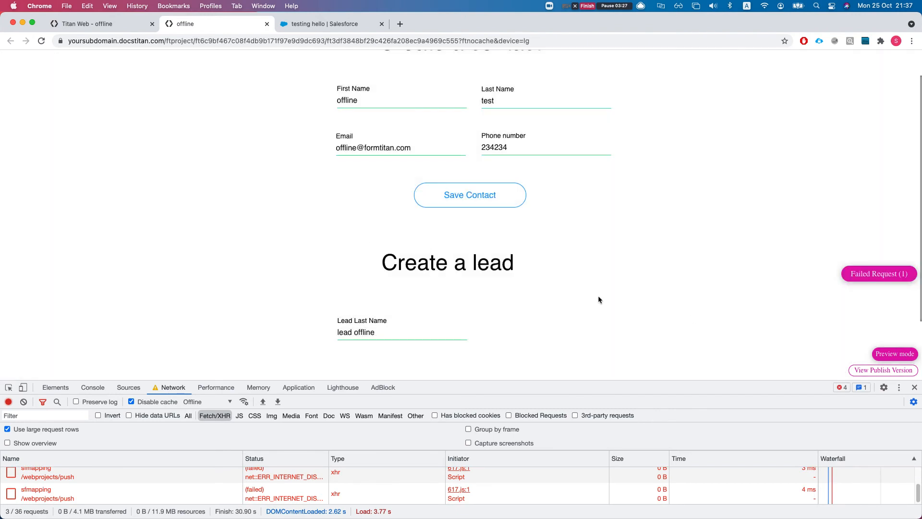
pyautogui.click(868, 278)
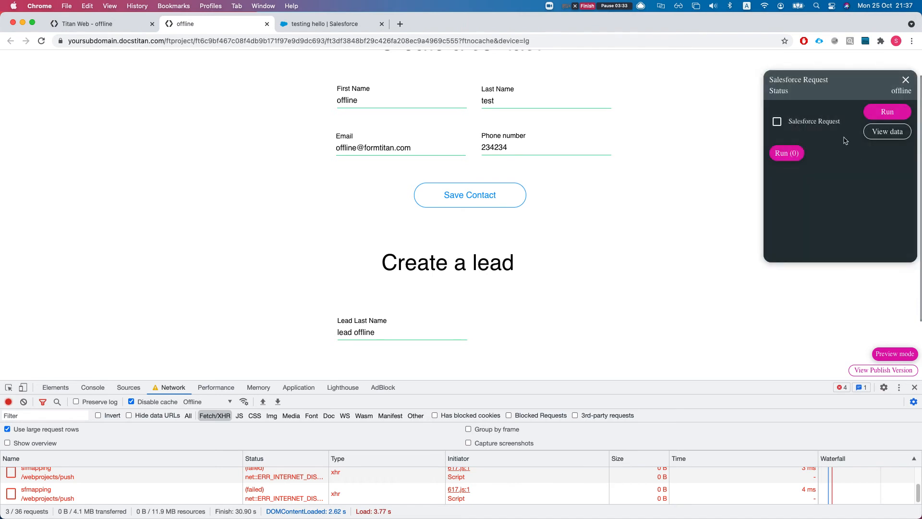
# Step: Highlight the Salesforce Request panel's Status label and its offline value
pyautogui.doubleClick(800, 80)
pyautogui.click(778, 92)
pyautogui.moveTo(770, 91); pyautogui.dragTo(795, 91)
pyautogui.moveTo(891, 92); pyautogui.dragTo(914, 92)
pyautogui.click(909, 92)
# Step: Set throttling back to No throttling and confirm the status now reads online
pyautogui.click(208, 402)
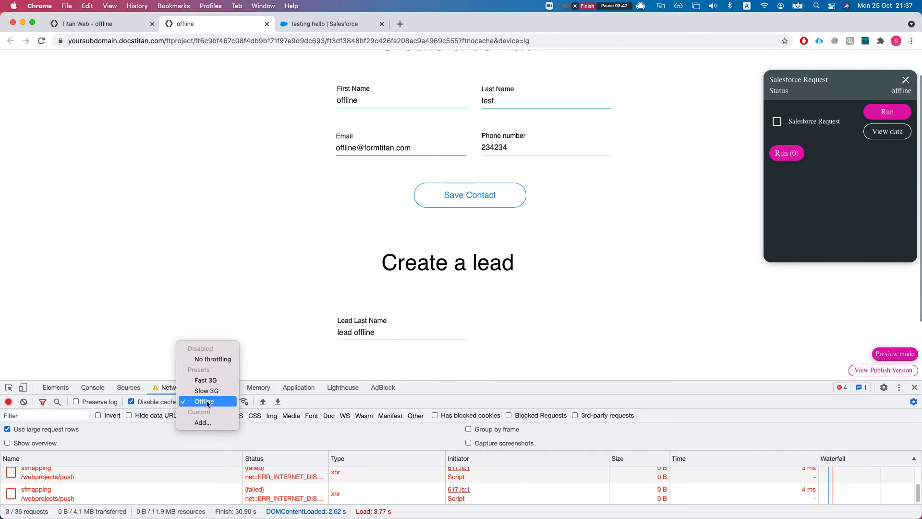
pyautogui.click(213, 359)
pyautogui.doubleClick(907, 92)
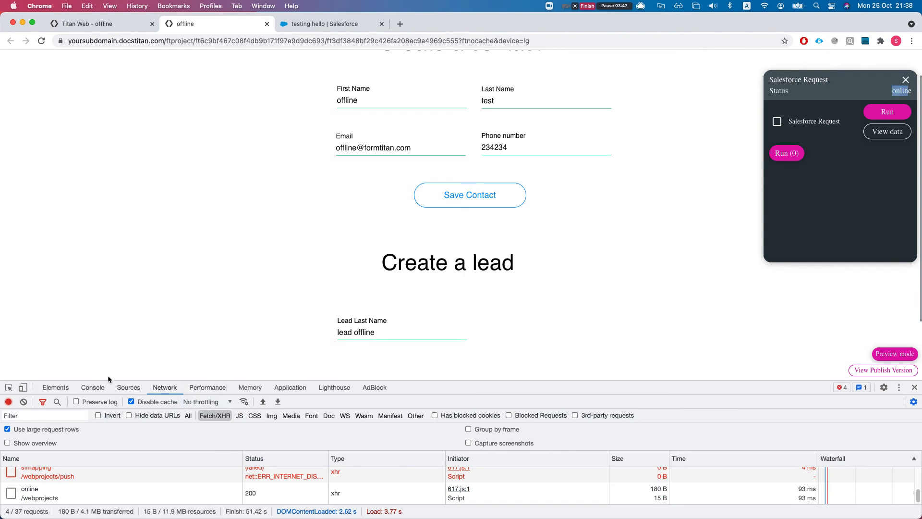
pyautogui.click(202, 403)
# Step: Go offline and edit the contact to offline 2 / test2 with a changed email
pyautogui.click(208, 438)
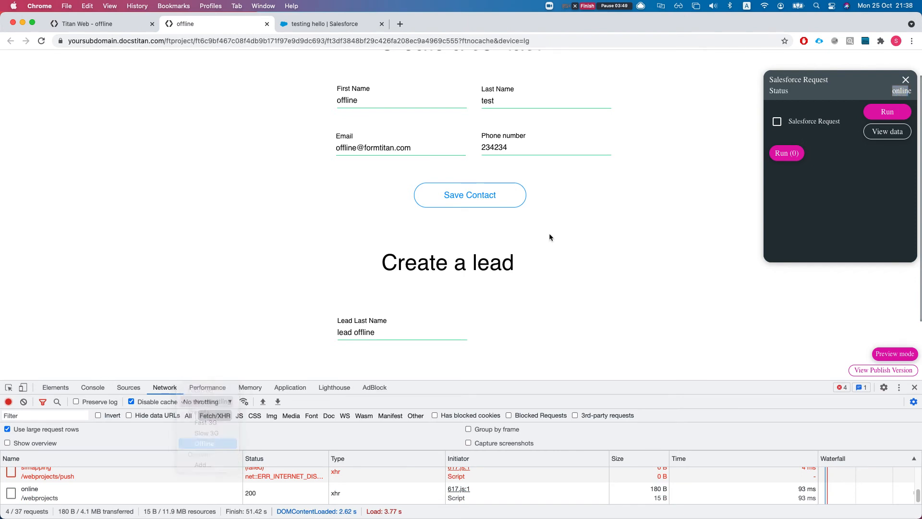
pyautogui.click(374, 96)
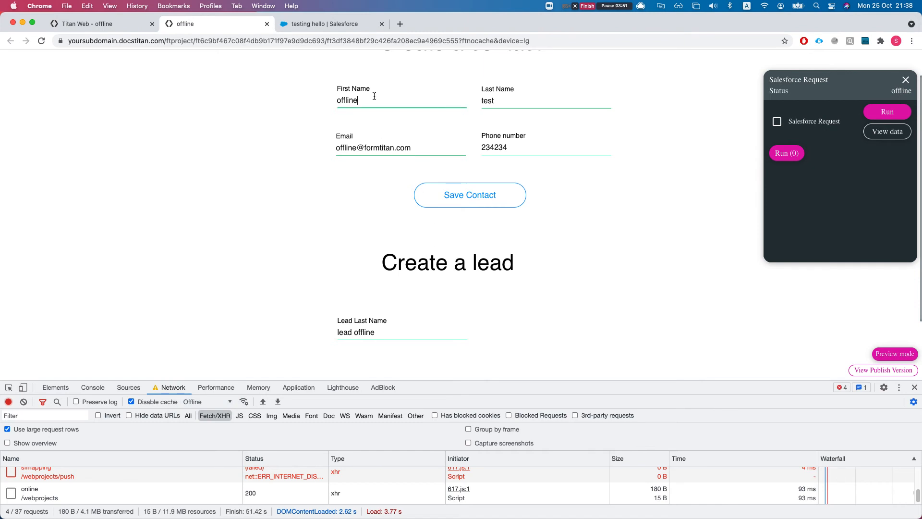
pyautogui.click(519, 101)
pyautogui.write('2')
pyautogui.click(355, 148)
pyautogui.write('2')
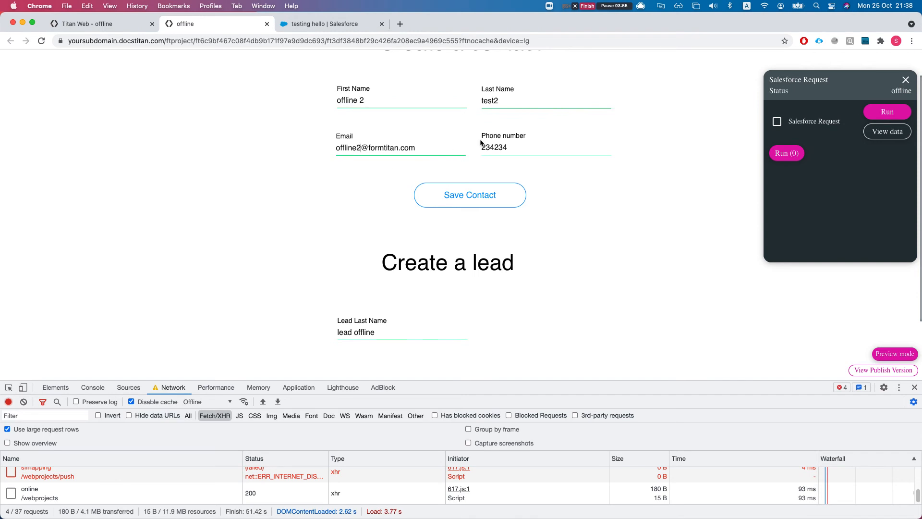
# Step: Replace the phone number with 67676756 and save the contact
pyautogui.click(508, 148)
pyautogui.doubleClick(516, 149)
pyautogui.write('67676756')
pyautogui.click(453, 196)
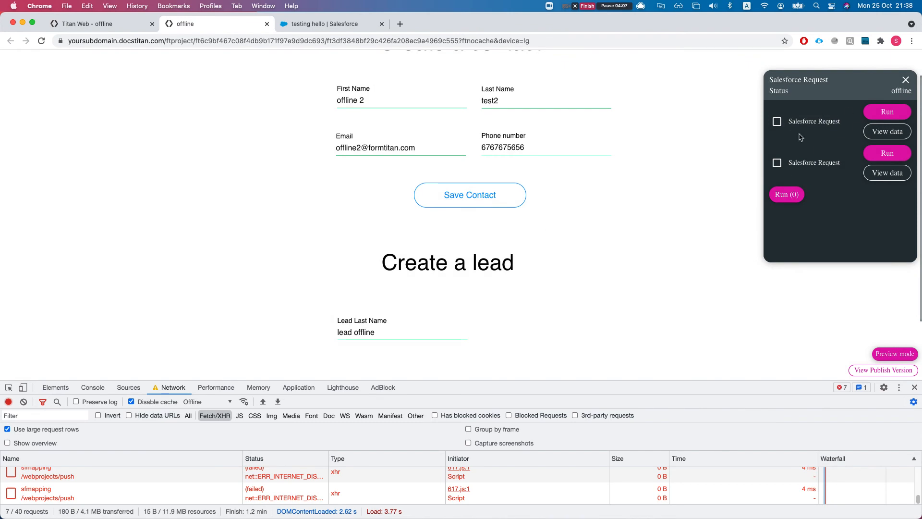
# Step: Save the lead while offline and reopen the failed requests list
pyautogui.scroll(-3, 475, 288)
pyautogui.click(475, 318)
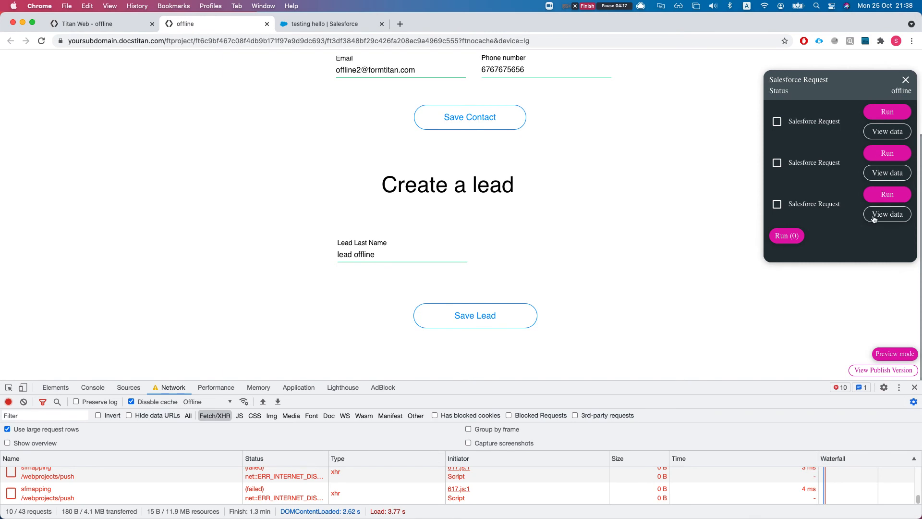
pyautogui.click(885, 195)
# Step: Inspect the third request's stored data, highlighting its phone number and first name offline 2
pyautogui.click(883, 216)
pyautogui.moveTo(425, 197); pyautogui.dragTo(377, 197)
pyautogui.click(373, 195)
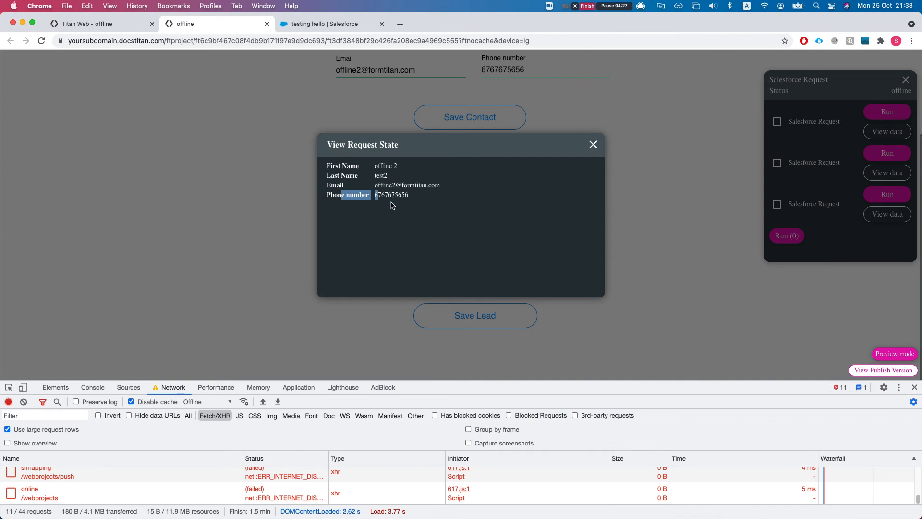
pyautogui.moveTo(401, 168); pyautogui.dragTo(373, 168)
pyautogui.click(377, 177)
pyautogui.click(591, 149)
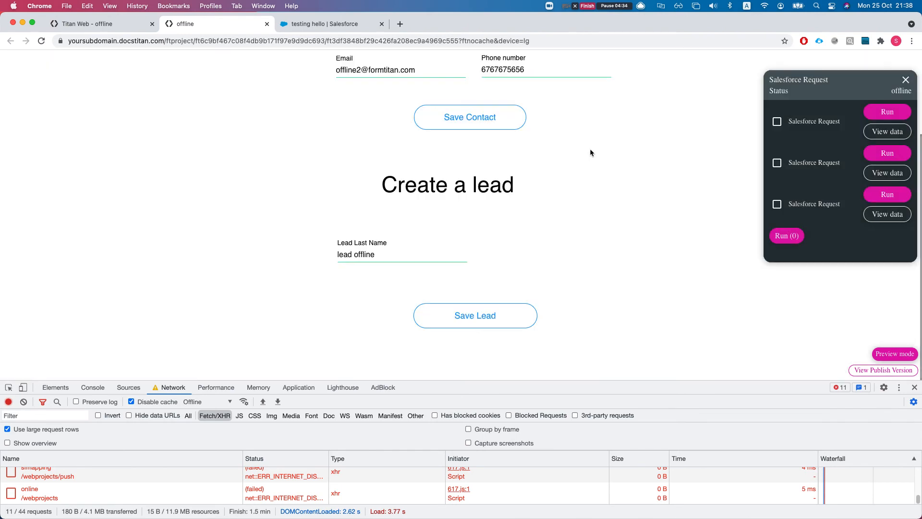
# Step: View the stored data of the first, second and third requests, including the lead last name
pyautogui.click(879, 132)
pyautogui.moveTo(376, 164); pyautogui.dragTo(423, 169)
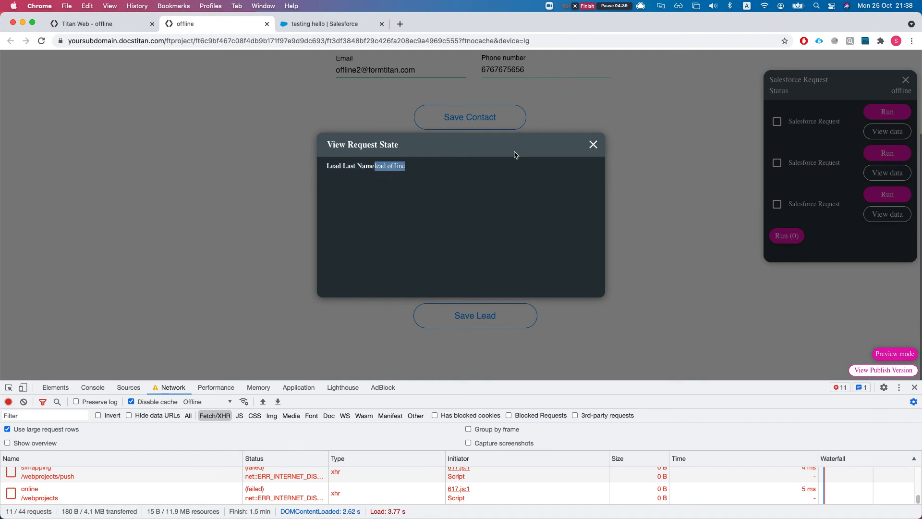
pyautogui.click(593, 146)
pyautogui.click(881, 173)
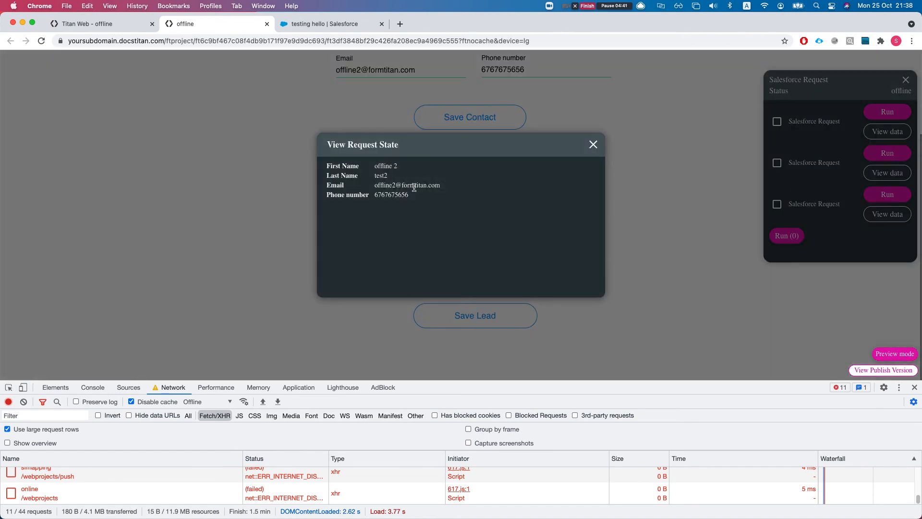
pyautogui.click(594, 144)
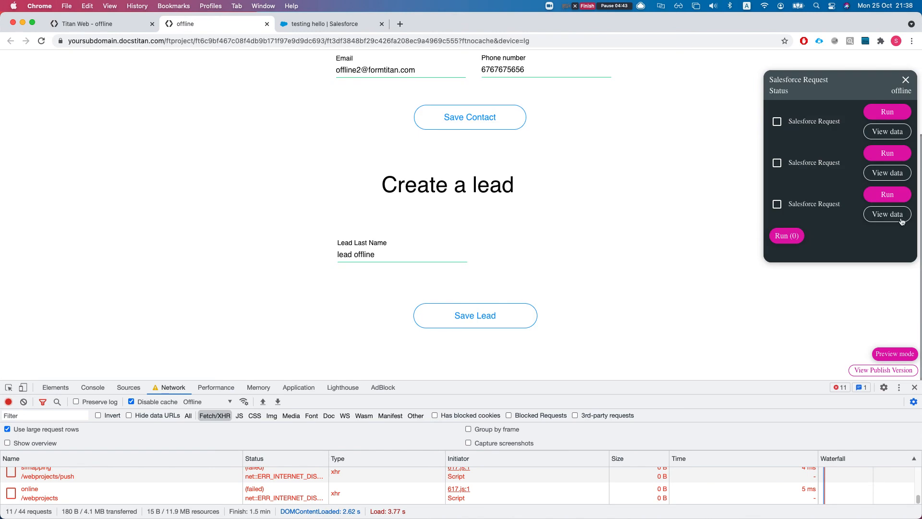
pyautogui.click(898, 216)
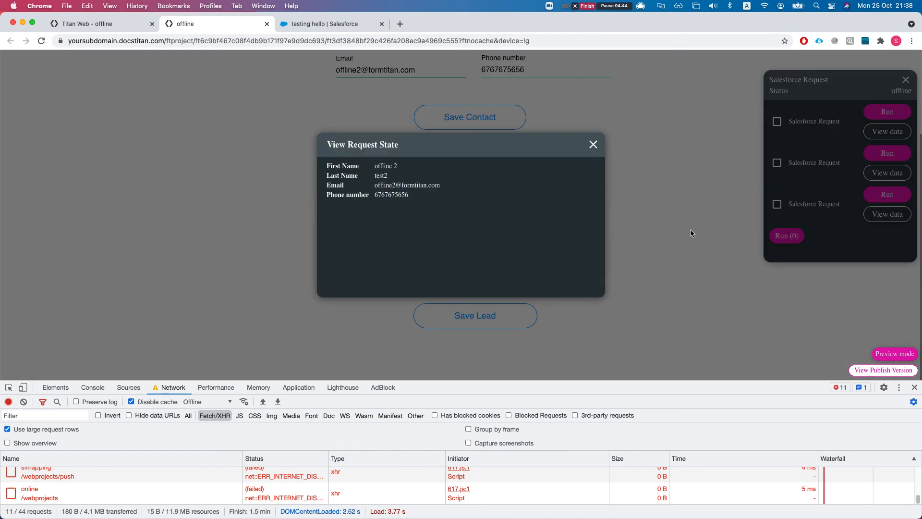
pyautogui.click(595, 145)
# Step: Tick all three queued requests' checkboxes, then untick them again
pyautogui.click(776, 122)
pyautogui.click(776, 162)
pyautogui.click(777, 204)
pyautogui.click(776, 204)
pyautogui.click(777, 163)
pyautogui.click(776, 121)
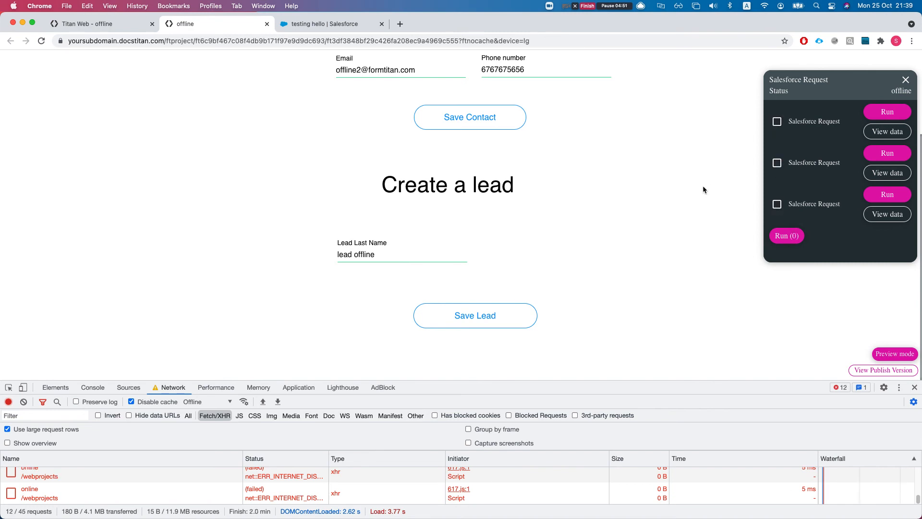
# Step: Close the requests panel, reload the page, and set throttling to No throttling
pyautogui.click(905, 81)
pyautogui.press('super+r')
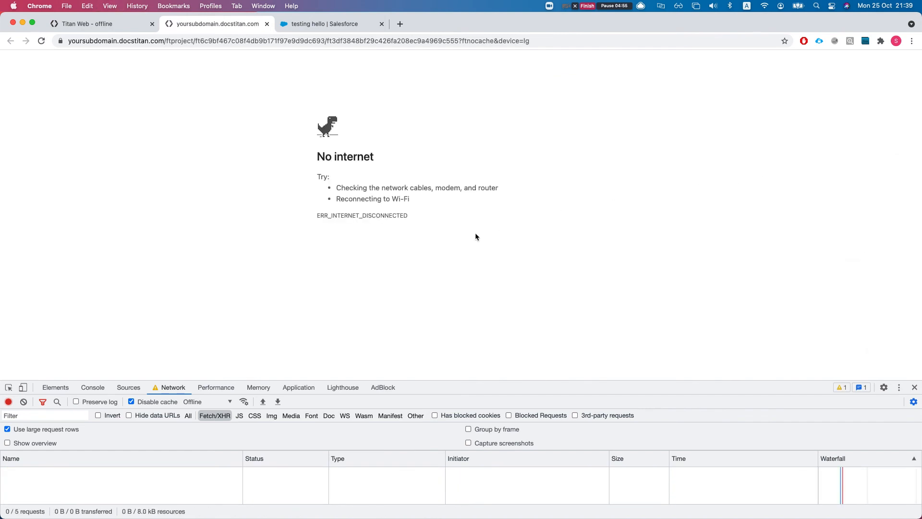
pyautogui.click(203, 401)
pyautogui.click(213, 358)
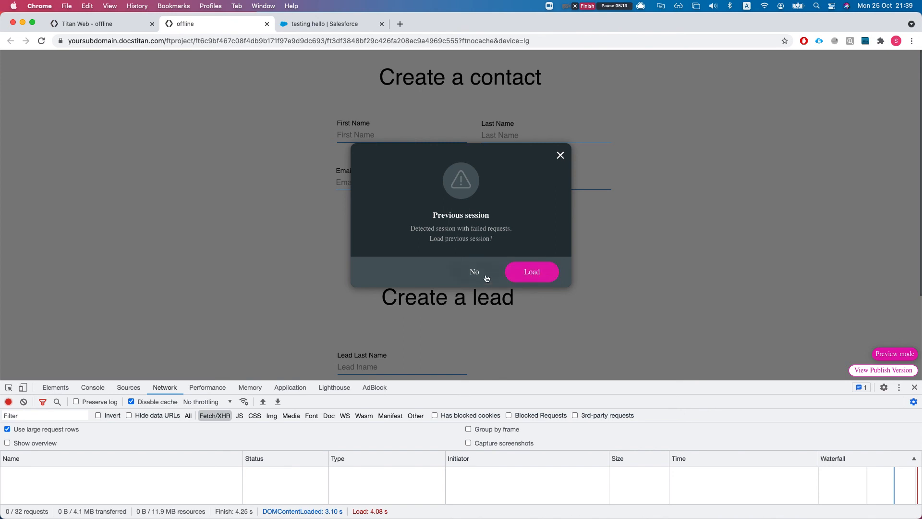
# Step: Restore the previous session and review the first queued request's stored data
pyautogui.click(530, 275)
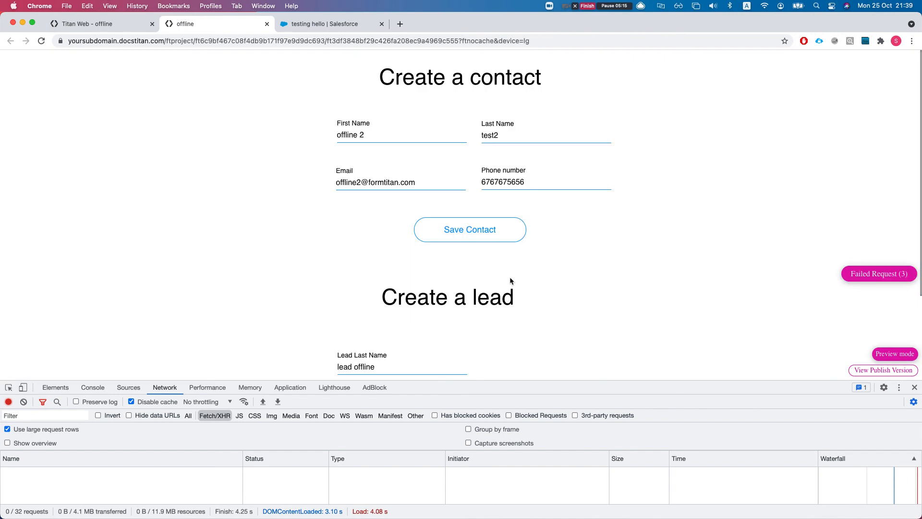
pyautogui.click(857, 277)
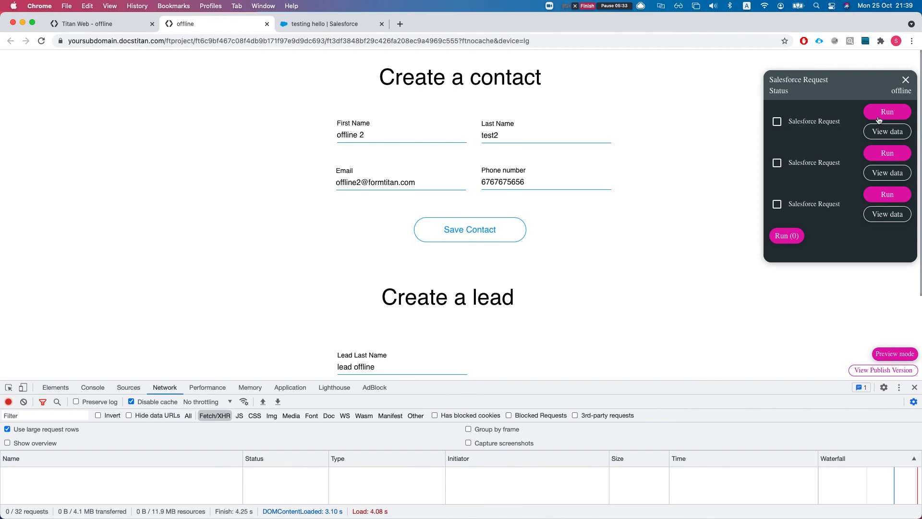
pyautogui.click(879, 219)
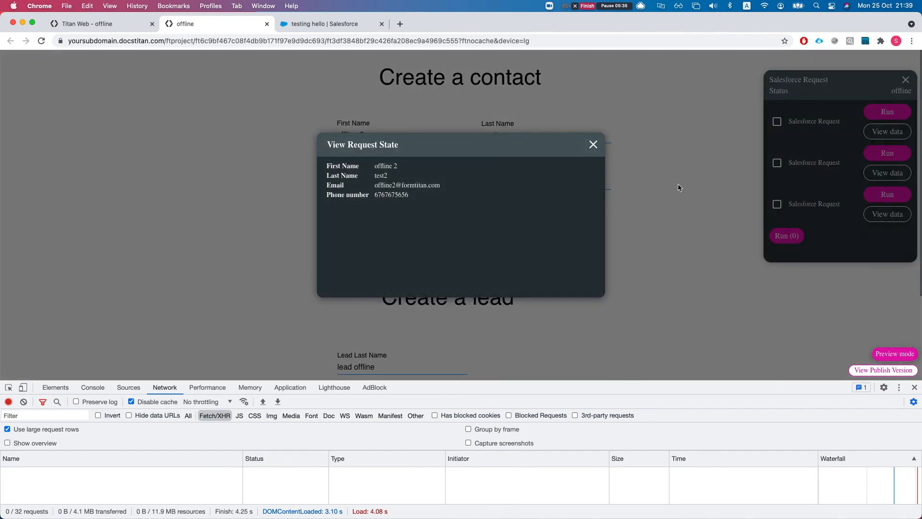
pyautogui.click(594, 141)
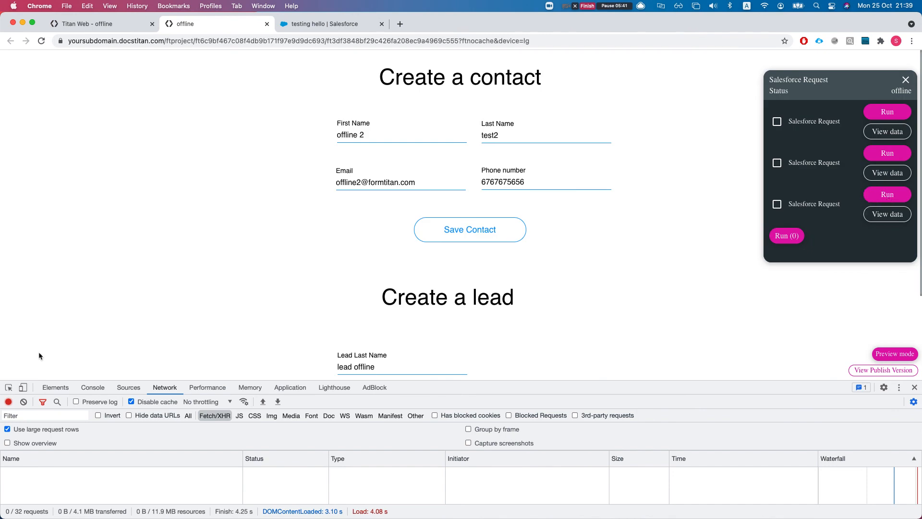
pyautogui.click(194, 405)
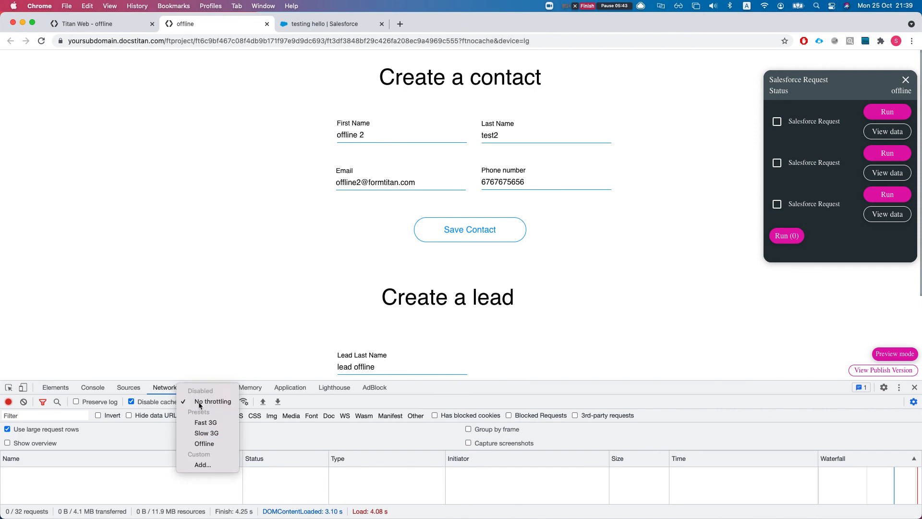
# Step: Go back online with No throttling and check the third queued request's contact data
pyautogui.click(200, 405)
pyautogui.click(904, 81)
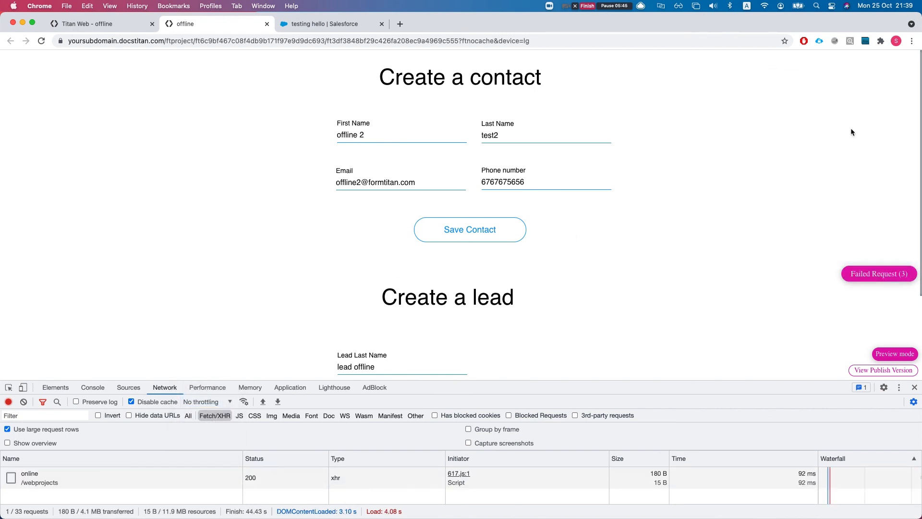
pyautogui.click(875, 277)
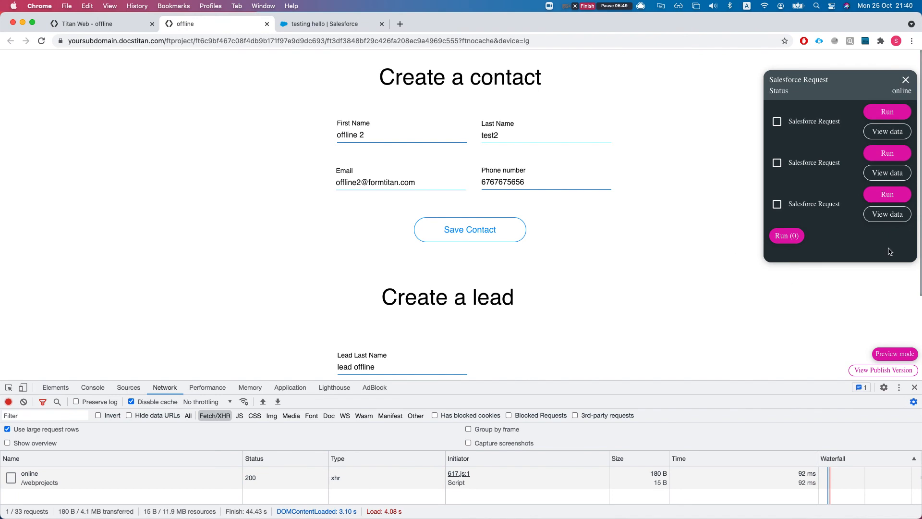
pyautogui.click(882, 216)
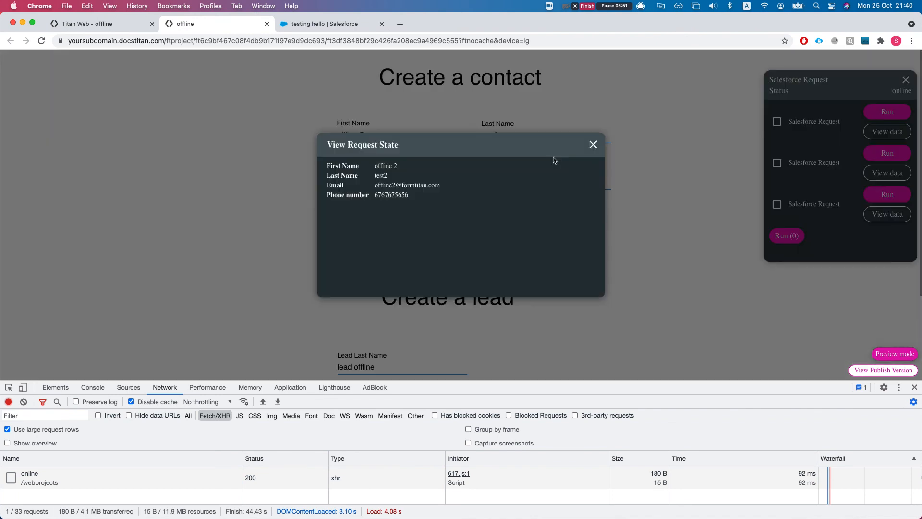
pyautogui.click(594, 144)
# Step: Run the third and second queued requests and return to the editor
pyautogui.click(885, 195)
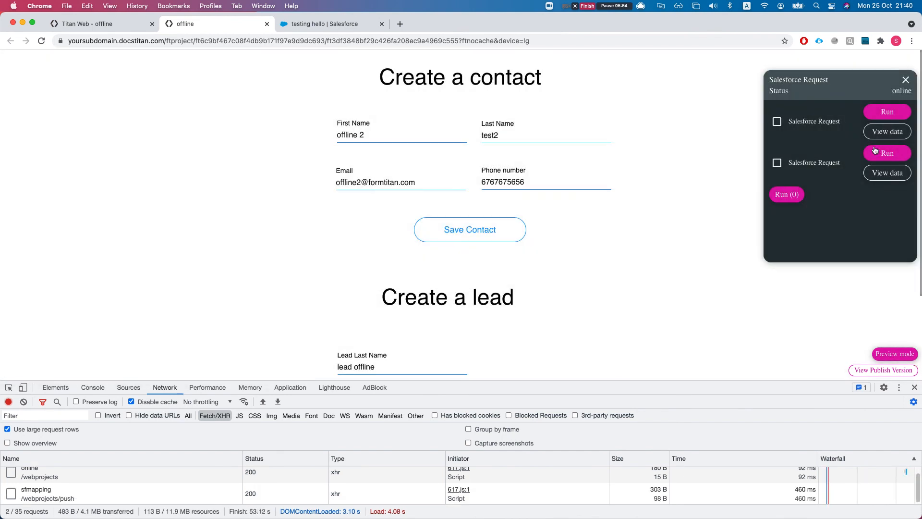
pyautogui.click(874, 152)
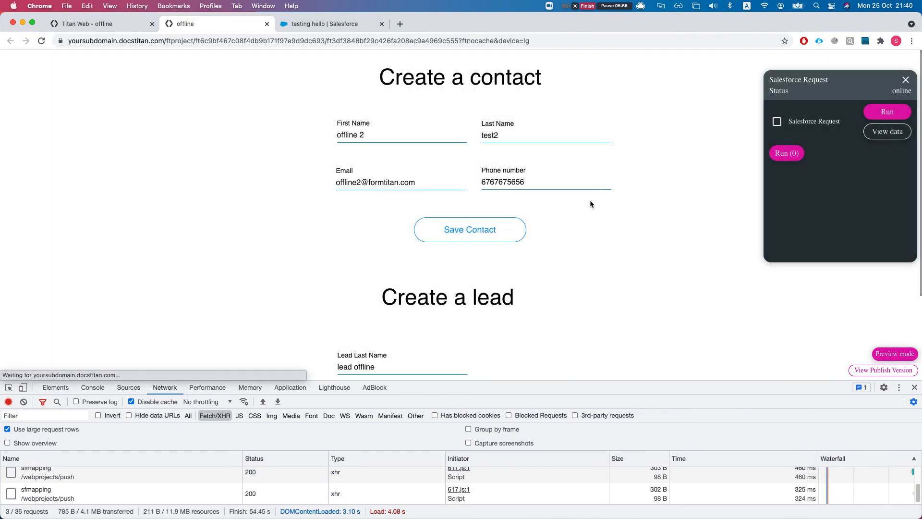
pyautogui.click(83, 22)
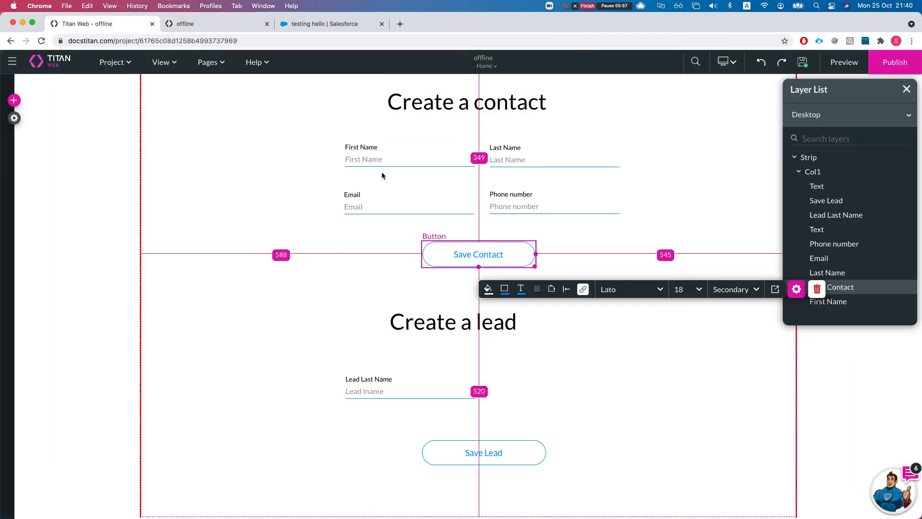
# Step: Open the Salesforce Integration Logs and open both new contact records in Salesforce
pyautogui.click(14, 118)
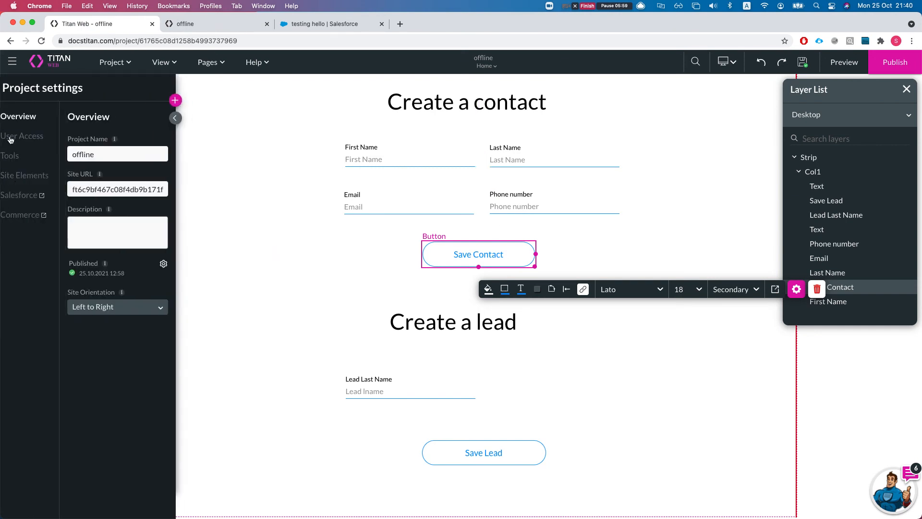
pyautogui.click(24, 194)
pyautogui.click(255, 270)
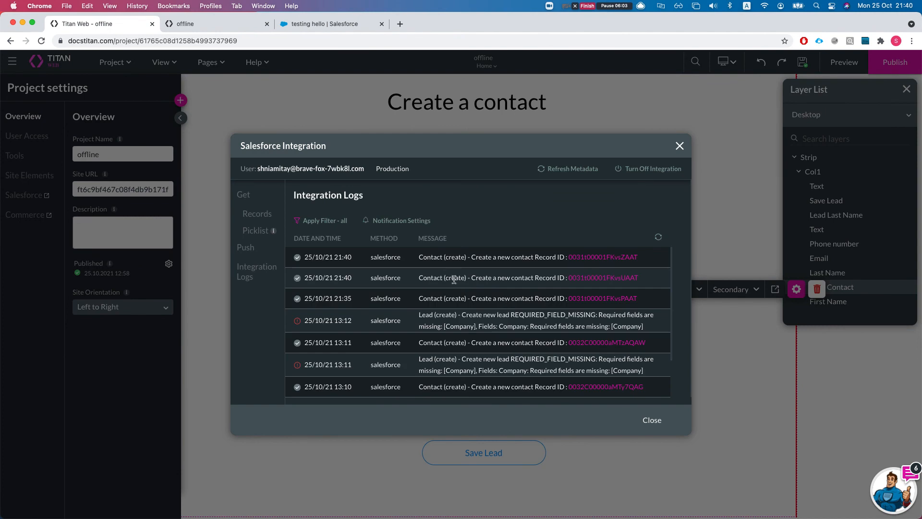
pyautogui.click(608, 257)
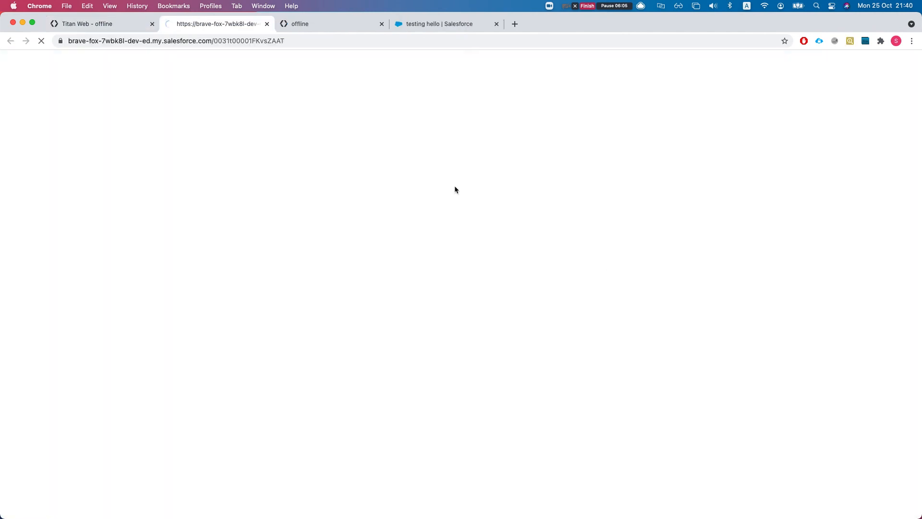
pyautogui.click(139, 24)
pyautogui.click(581, 278)
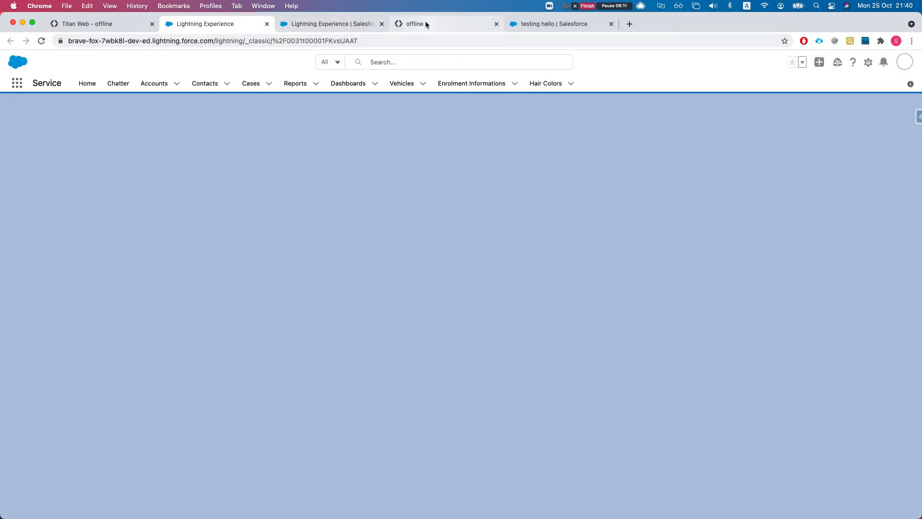
# Step: In the form preview, run the remaining queued request, retrying it once
pyautogui.click(447, 26)
pyautogui.moveTo(449, 25); pyautogui.dragTo(221, 24)
pyautogui.click(885, 116)
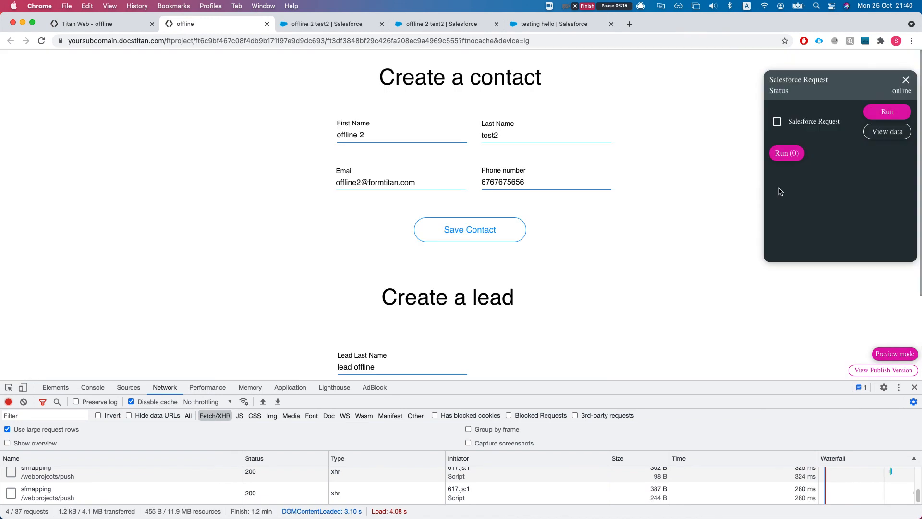
pyautogui.click(871, 115)
# Step: Refresh the integration logs and read the REQUIRED_FIELD_MISSING lead errors for [Company]
pyautogui.click(103, 27)
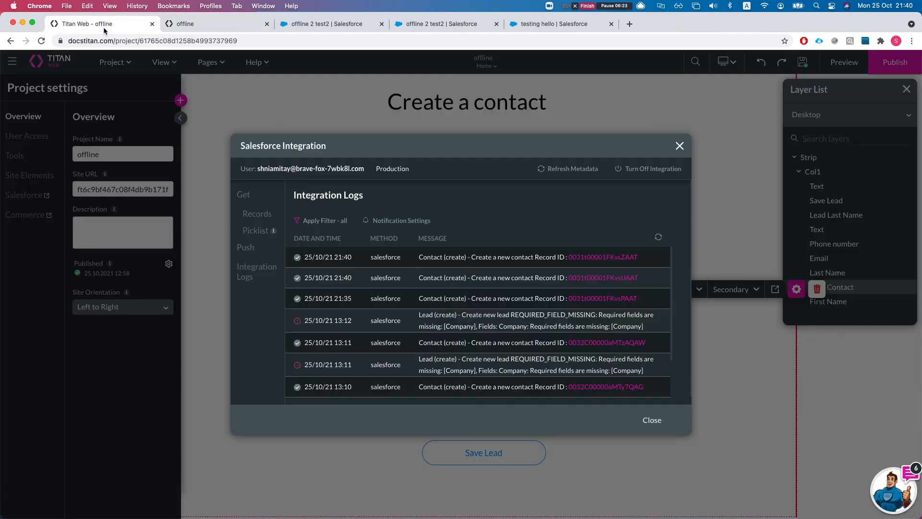
pyautogui.click(659, 238)
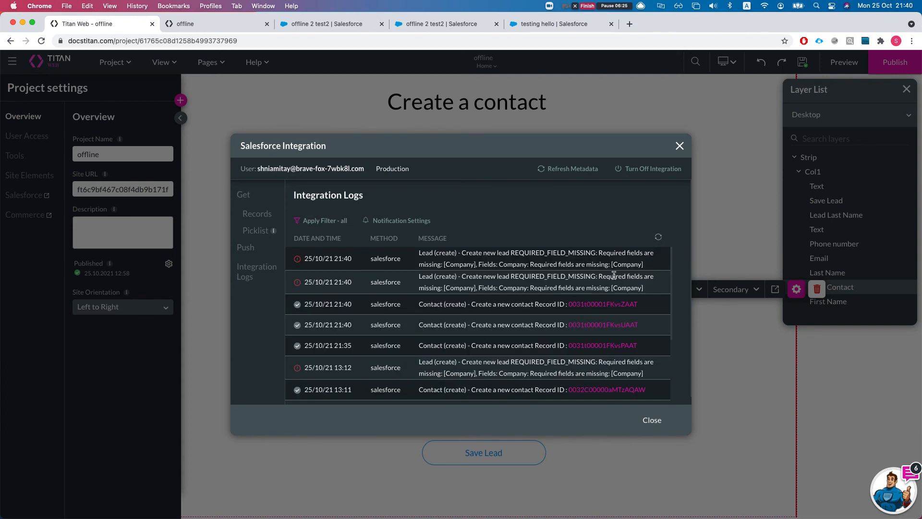
pyautogui.moveTo(416, 256); pyautogui.dragTo(474, 254)
pyautogui.click(474, 255)
pyautogui.moveTo(609, 265); pyautogui.dragTo(662, 270)
pyautogui.click(600, 265)
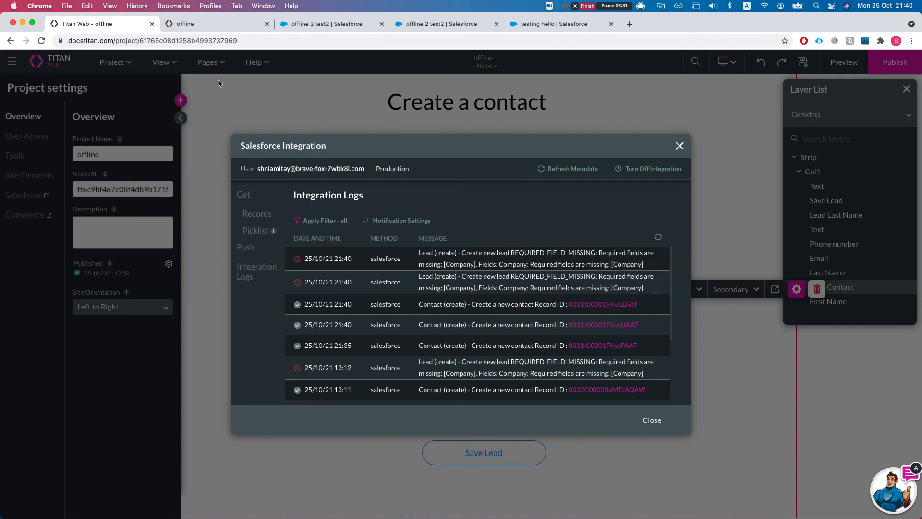
# Step: Return to the form preview and scroll through its emptied request queue
pyautogui.click(202, 25)
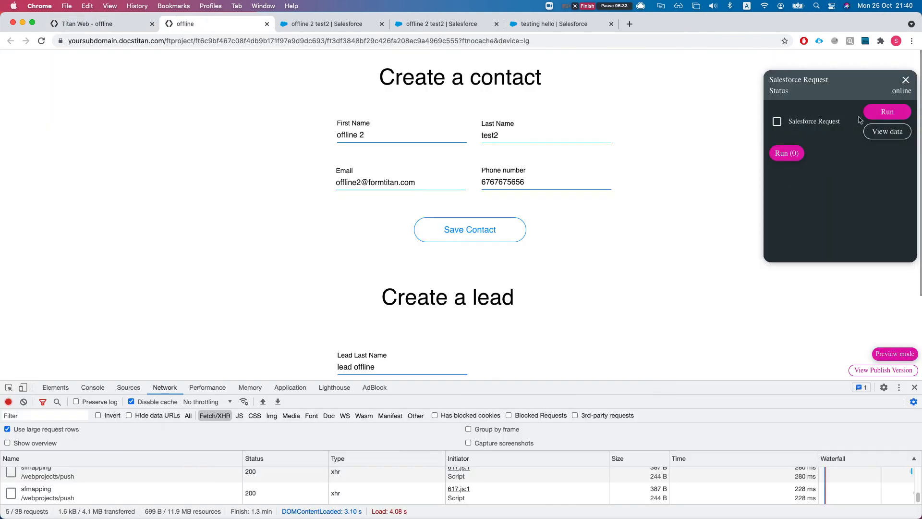
pyautogui.scroll(-1, 500, 257)
pyautogui.scroll(-1, 404, 272)
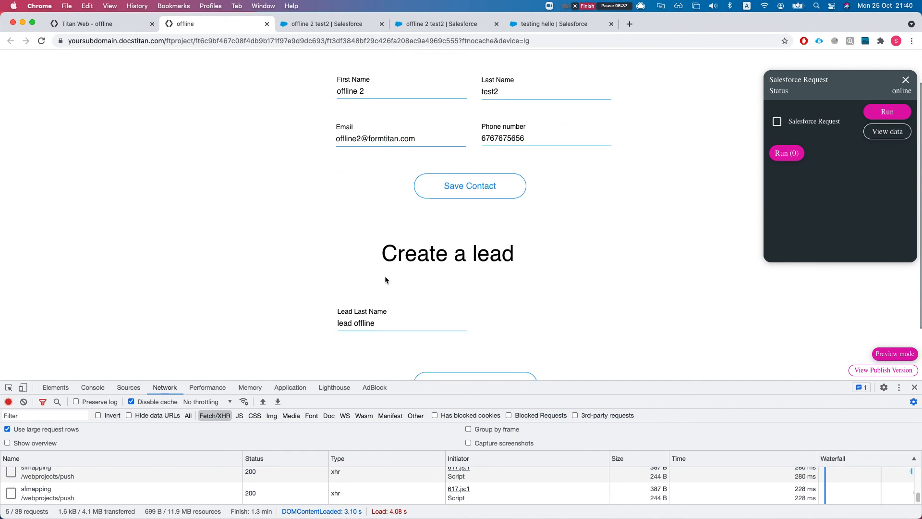
# Step: Show the Details tab of both 'offline 2 test2' contact records in Salesforce
pyautogui.click(332, 22)
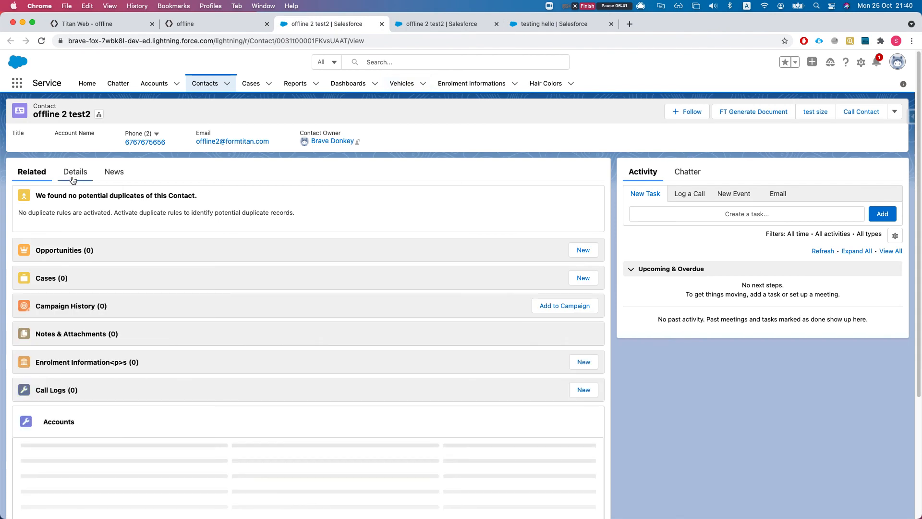
pyautogui.click(73, 175)
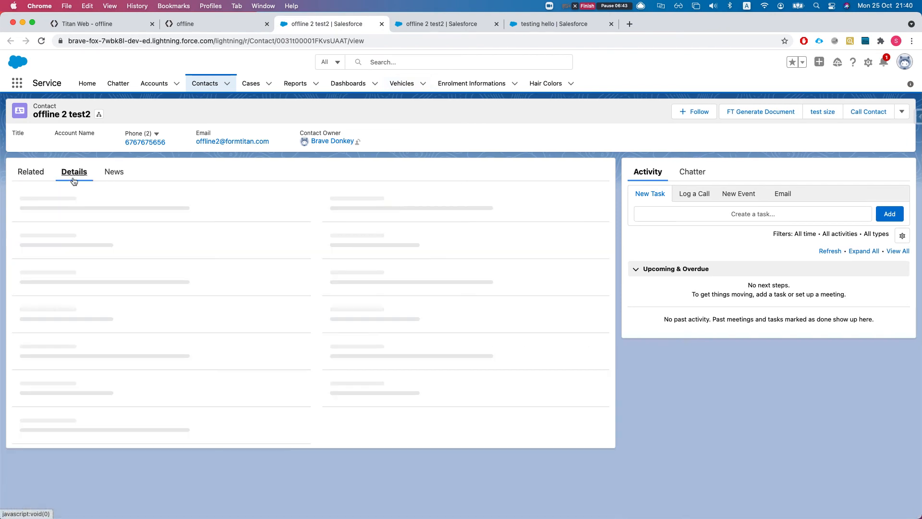
pyautogui.click(439, 22)
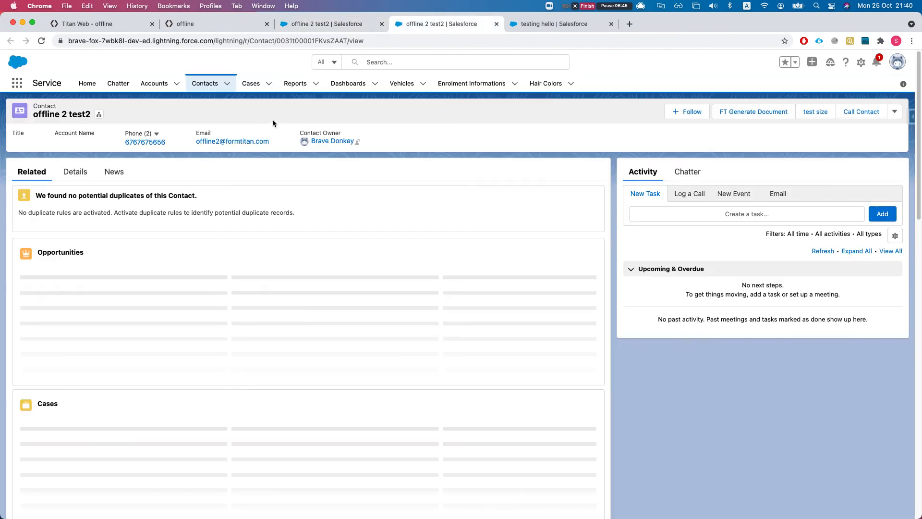
pyautogui.click(75, 174)
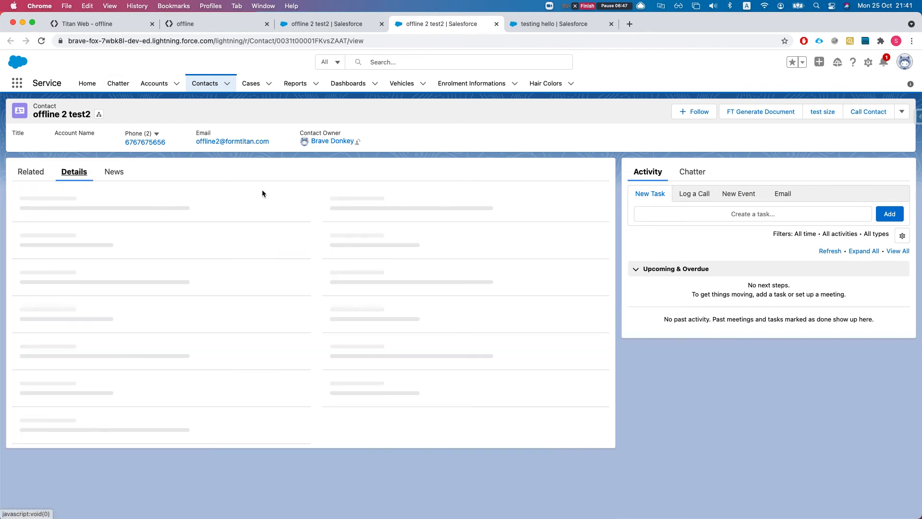
pyautogui.scroll(-1, 255, 212)
pyautogui.scroll(1, 269, 225)
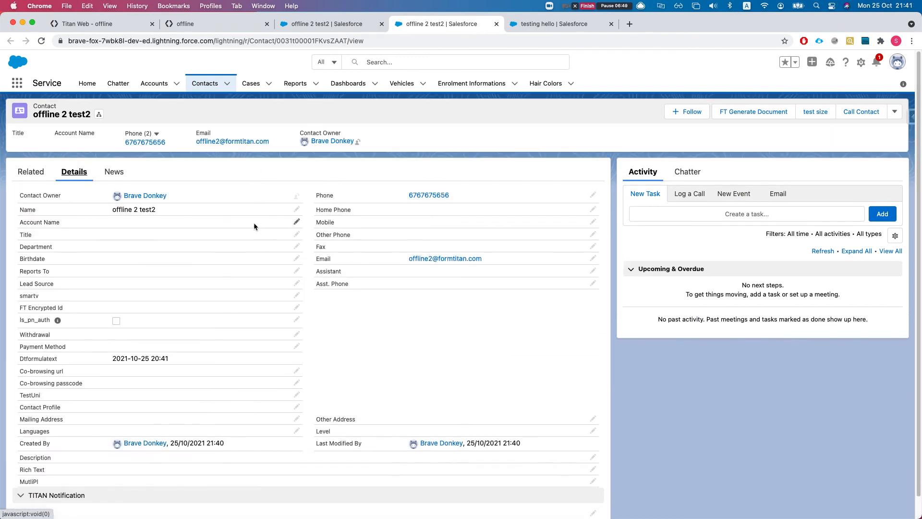